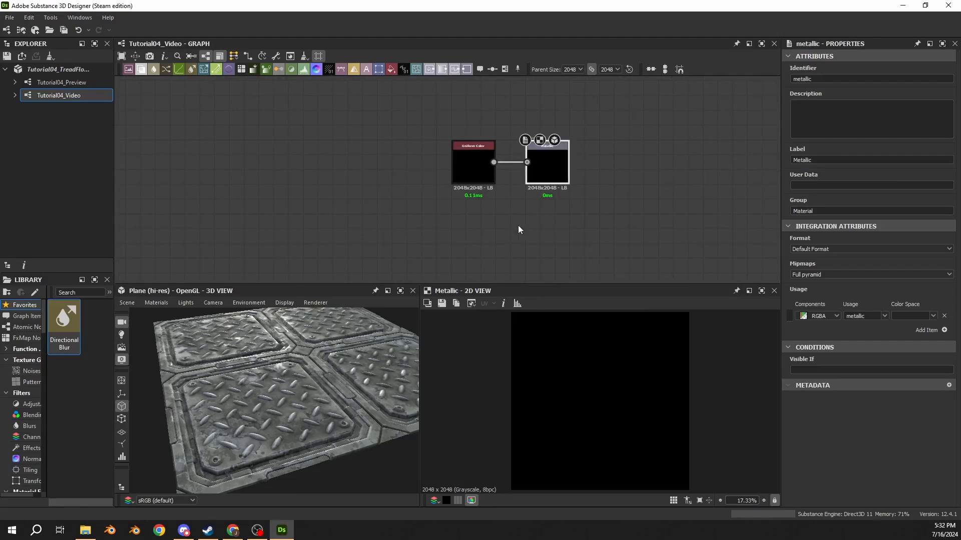
Step: Separate the Uniform Color node from the Metallic output node by moving it above the output
double_click(457, 182)
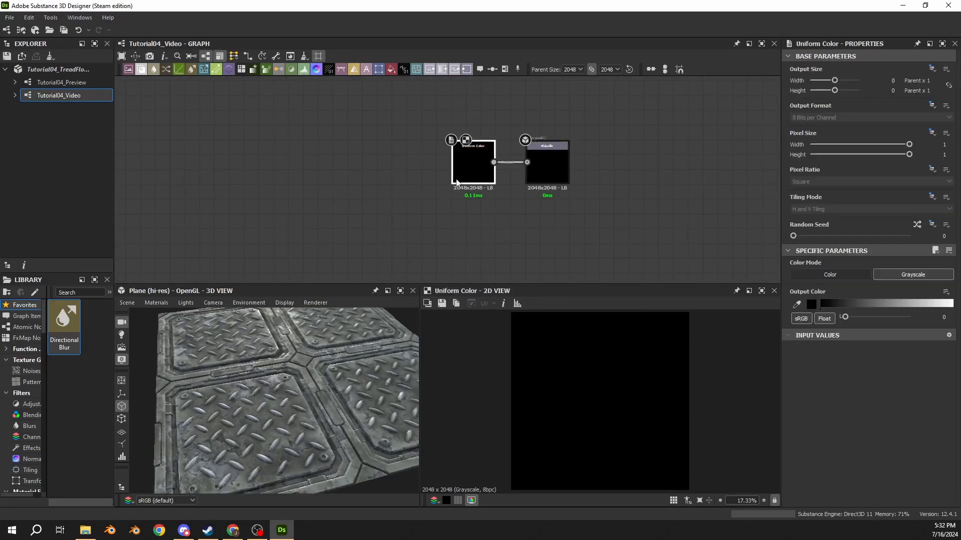
left_click_drag(308, 358, 292, 427)
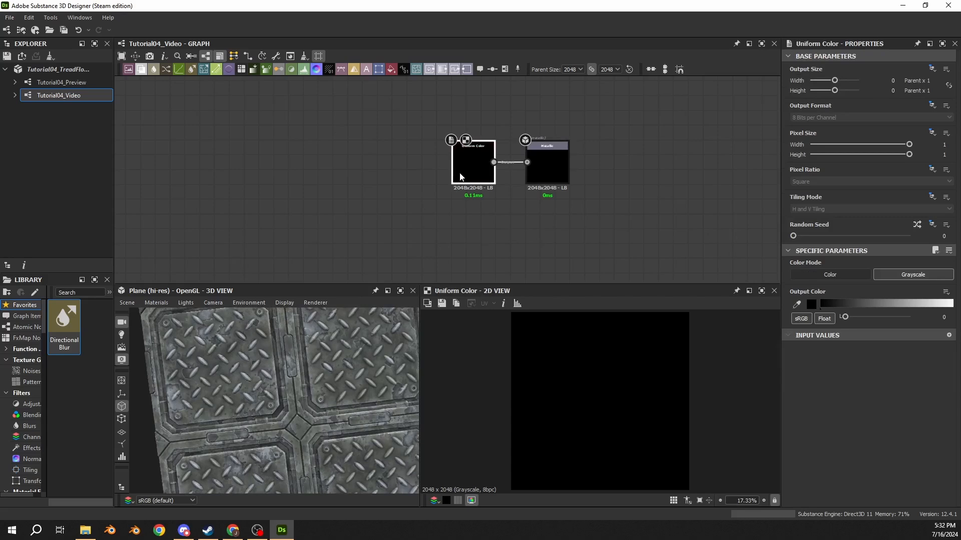
middle_click_drag(465, 157, 466, 198)
left_click_drag(470, 198, 468, 124)
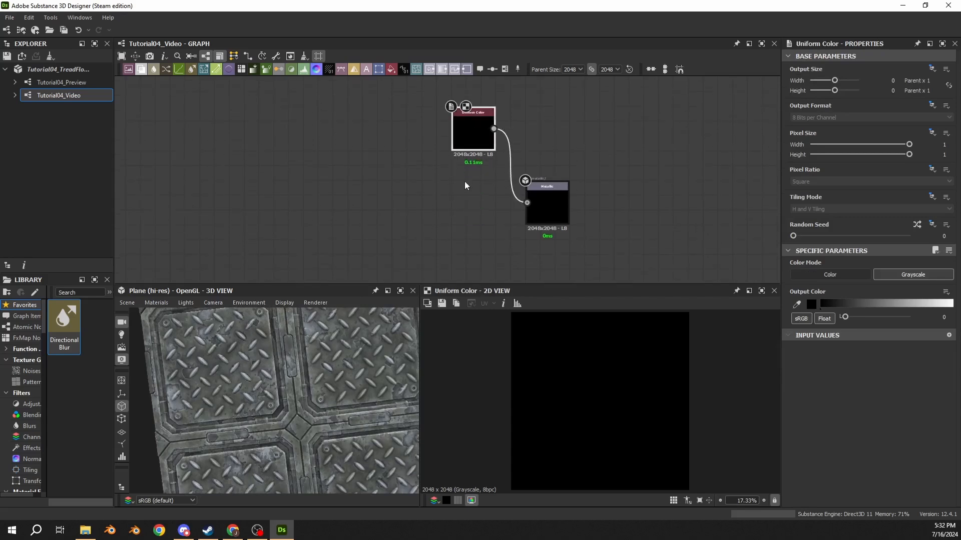
Step: Trace the node chains back through the graph to locate the Blend that combines the wear masks
scroll(325, 196, "down", 4)
middle_click_drag(258, 201, 501, 186)
scroll(441, 185, "down", 4)
middle_click_drag(206, 199, 601, 191)
scroll(387, 191, "down", 4)
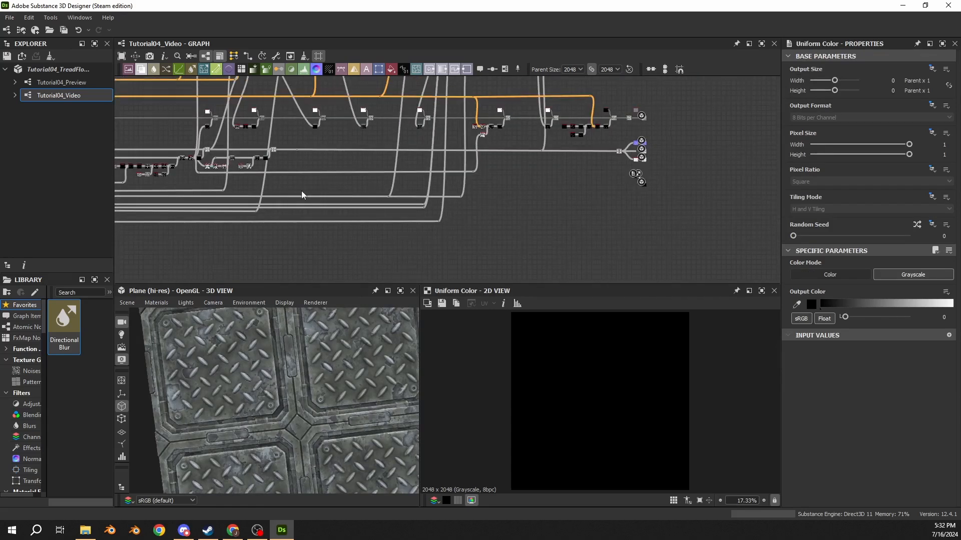
scroll(302, 196, "up", 6)
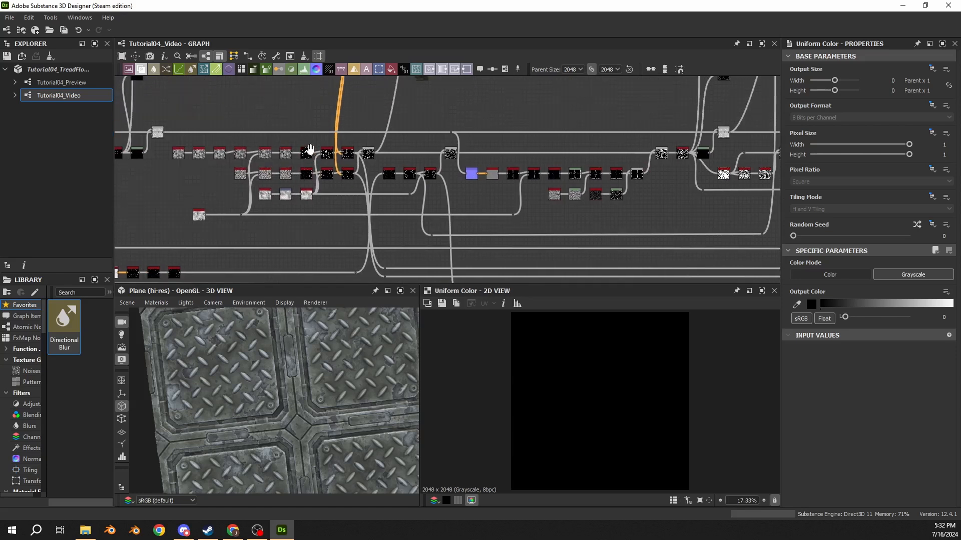
scroll(432, 145, "up", 6)
scroll(530, 160, "down", 4)
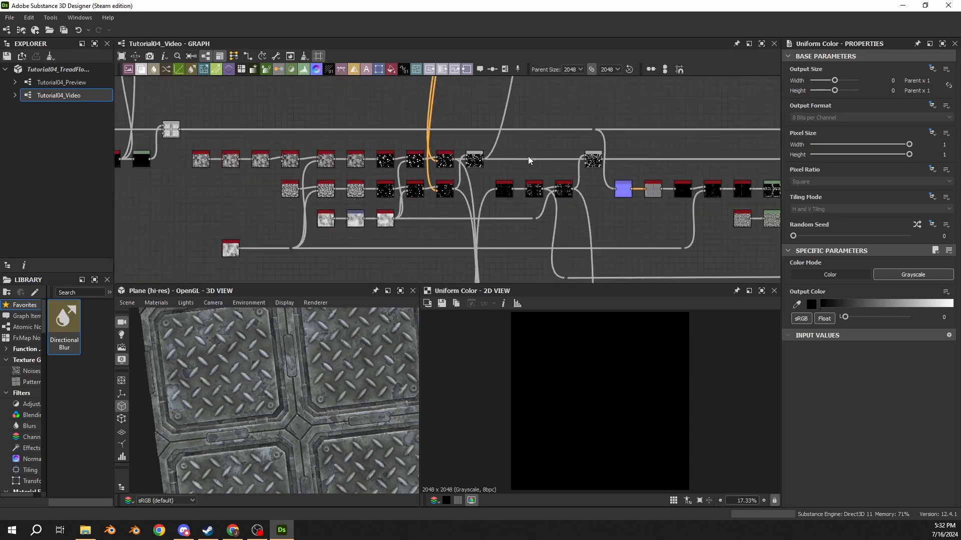
middle_click_drag(530, 160, 364, 159)
middle_click_drag(544, 154, 447, 145)
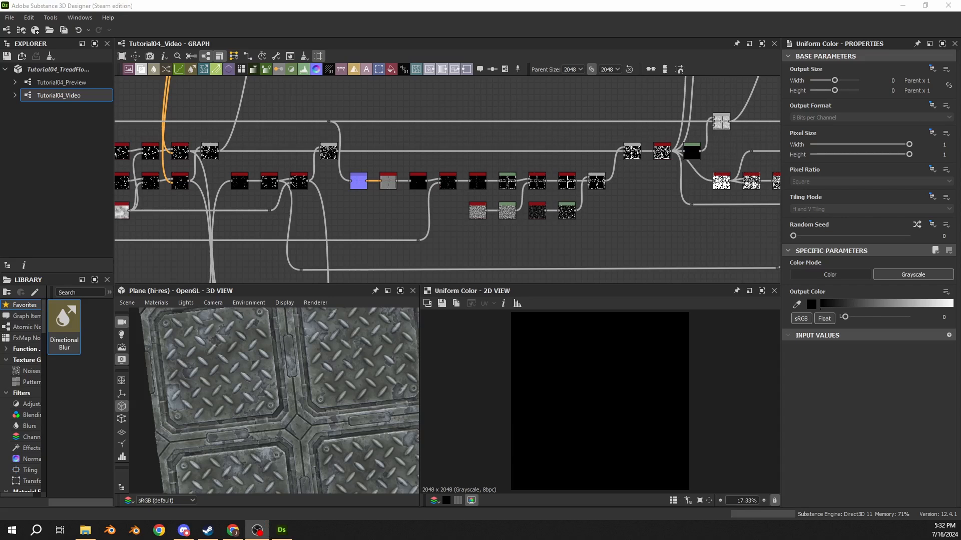
left_click(583, 231)
scroll(633, 197, "up", 4)
left_click(556, 165)
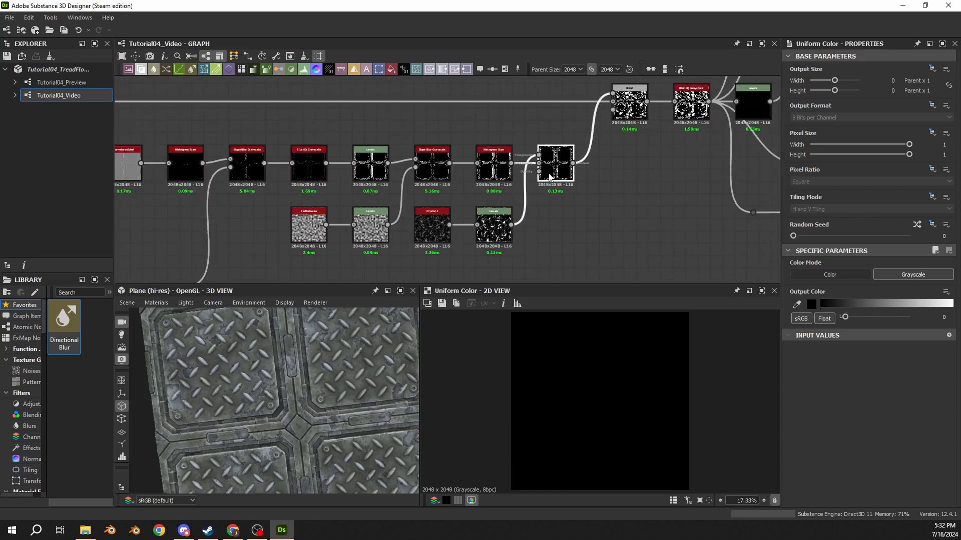
middle_click_drag(641, 222, 469, 245)
Step: Preview the combined mask's Blend node and the Blur HQ Grayscale node after it, comparing their edges up close
double_click(459, 129)
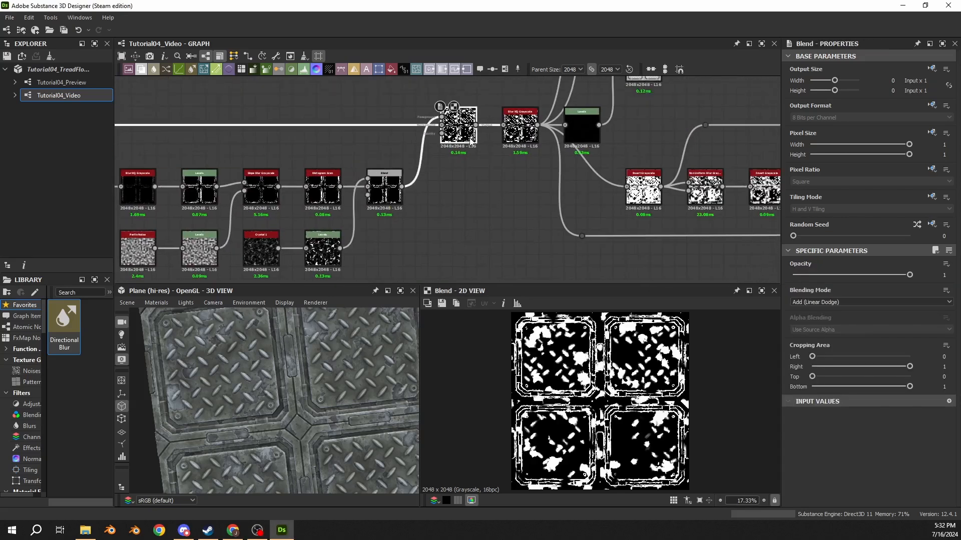
left_click(518, 134)
scroll(518, 145, "up", 2)
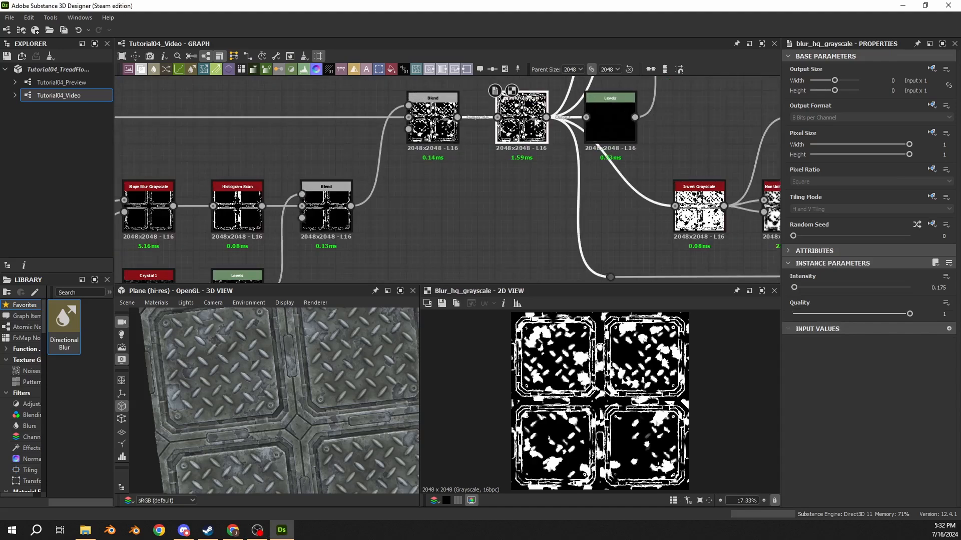
double_click(433, 125)
scroll(553, 375, "up", 3)
scroll(552, 374, "up", 3)
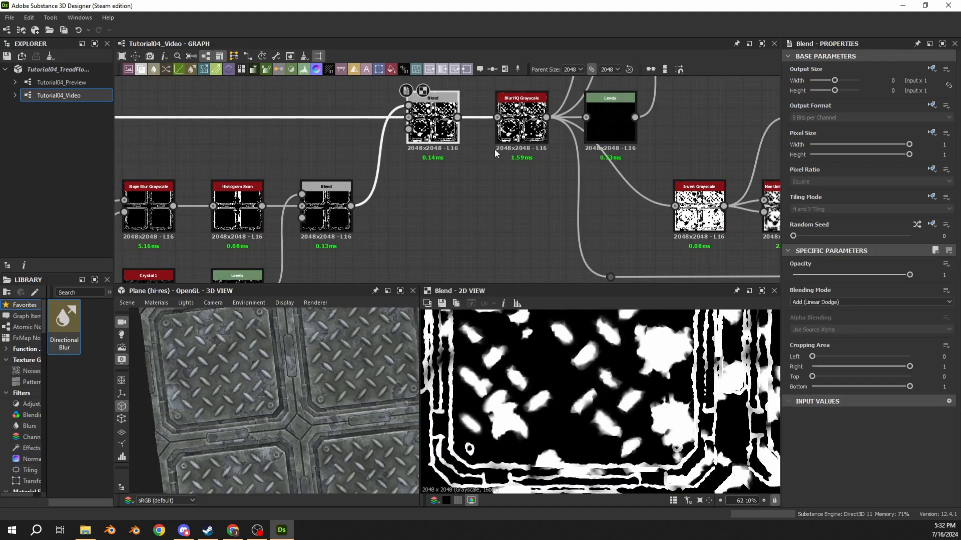
left_click(515, 120)
Step: Extend the Blur HQ Grayscale mask connection with a dot node placed nearer the material outputs
middle_click_drag(588, 204, 344, 169)
scroll(344, 170, "down", 4)
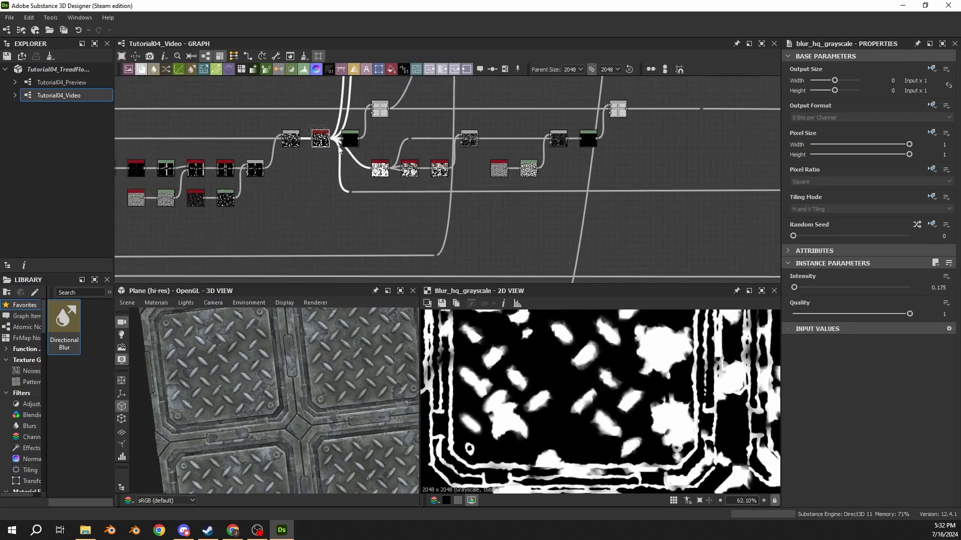
left_click_drag(330, 138, 347, 241)
left_click(620, 170)
middle_click_drag(628, 166, 274, 180)
scroll(275, 180, "down", 3)
middle_click_drag(528, 197, 275, 202)
scroll(438, 200, "up", 3)
left_click_drag(425, 200, 668, 197, "alt")
scroll(591, 209, "down", 5)
left_click(516, 206)
middle_click_drag(614, 199, 399, 191)
Step: Connect the mask's dot node to the Metallic output and check the material in the 3D view
scroll(431, 208, "up", 4)
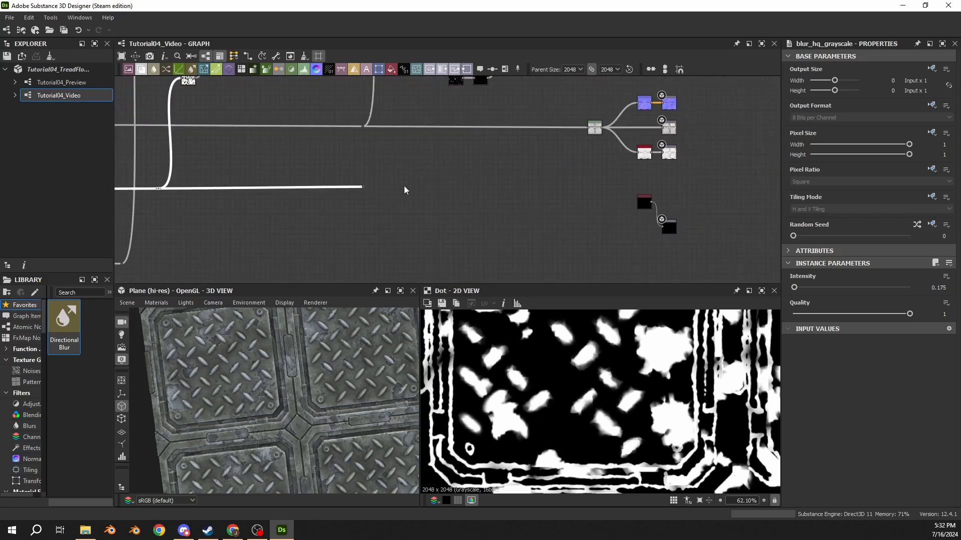
key("f")
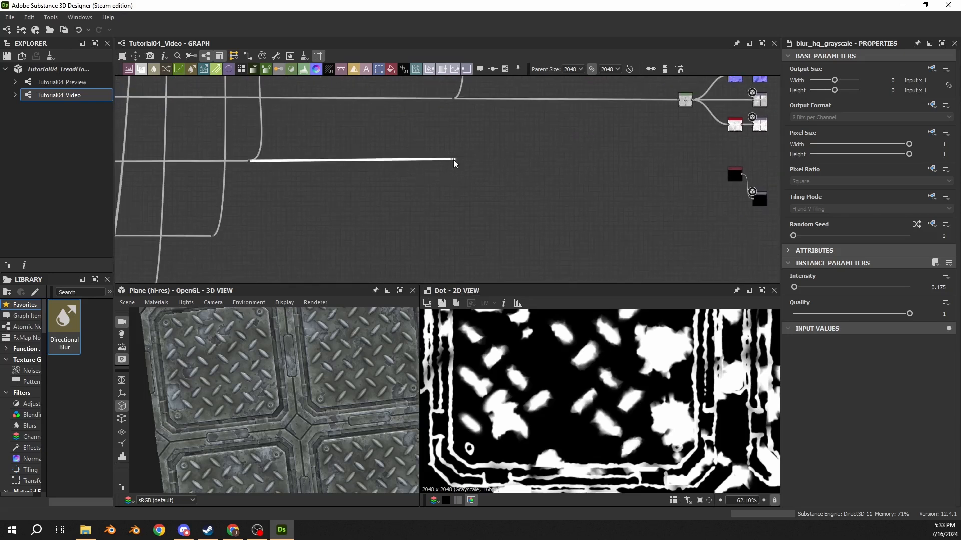
left_click_drag(457, 162, 755, 200)
left_click_drag(232, 422, 256, 371)
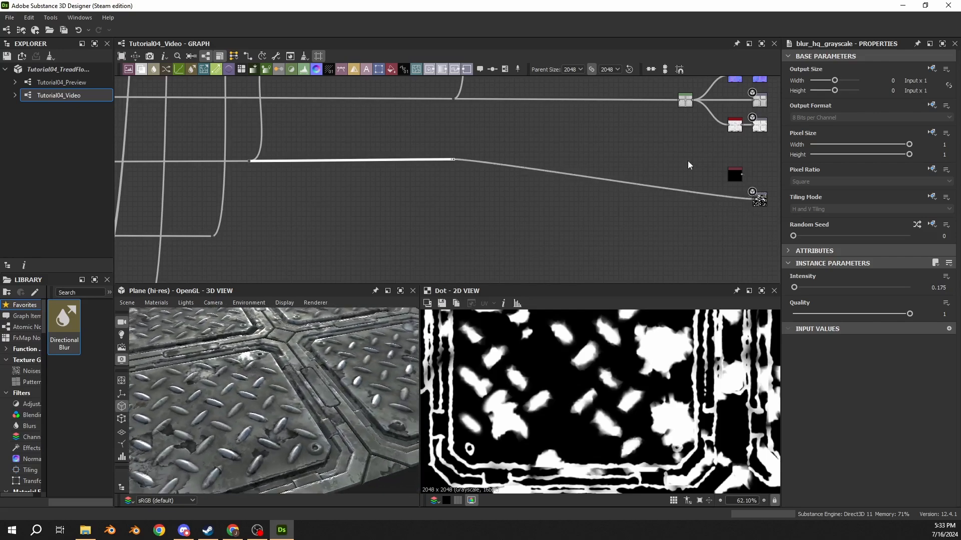
Step: Place the Uniform Color node below the Metallic output and arrange both beneath the other material outputs
middle_click_drag(684, 147, 425, 166)
scroll(425, 166, "up", 2)
middle_click_drag(503, 190, 491, 149)
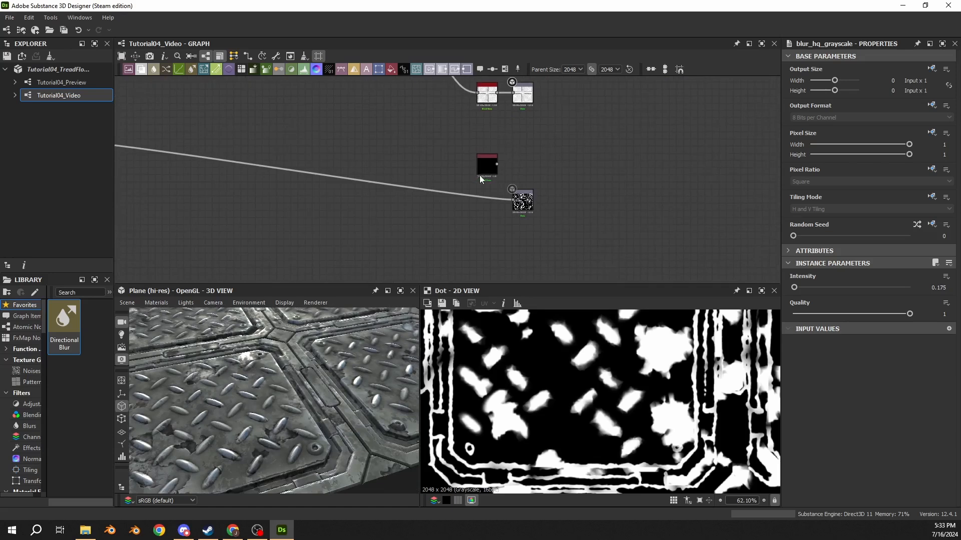
left_click_drag(480, 173, 490, 242)
left_click_drag(544, 178, 476, 253)
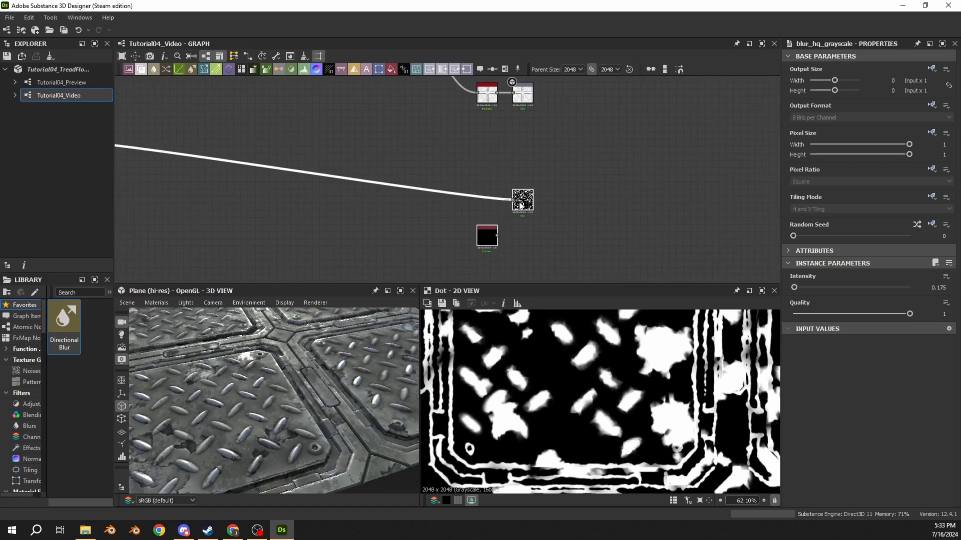
left_click_drag(518, 201, 518, 130)
middle_click_drag(349, 145, 518, 197)
scroll(671, 202, "up", 1)
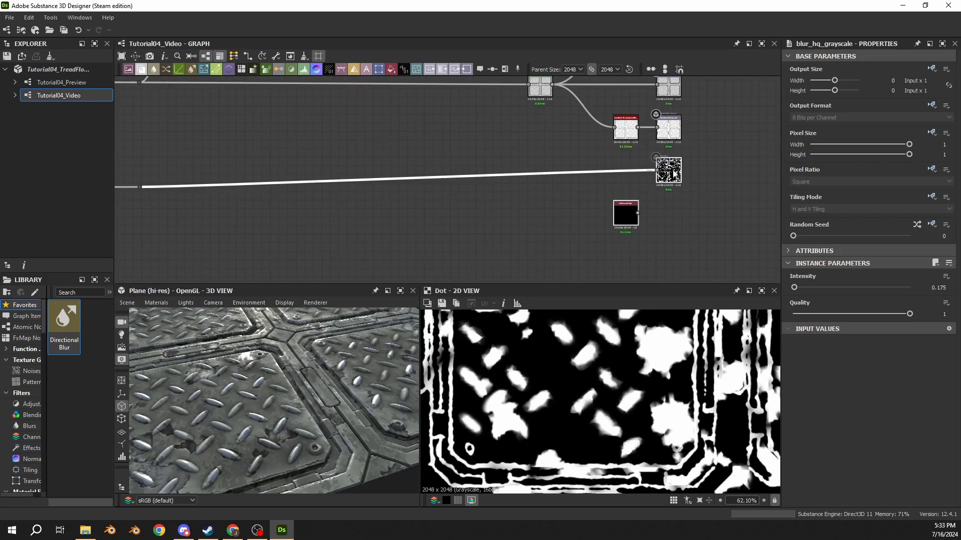
left_click_drag(673, 172, 674, 214)
Step: Reposition the mask's dot node so its connection runs straight into the Metallic output
middle_click_drag(221, 199, 485, 186)
scroll(486, 186, "down", 5)
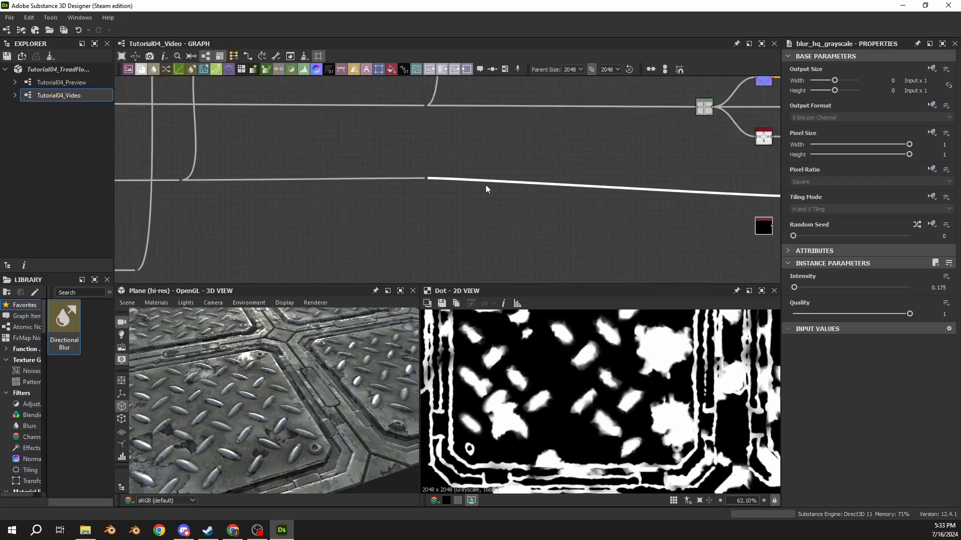
left_click_drag(428, 188, 286, 197)
left_click(440, 181)
scroll(400, 182, "up", 4)
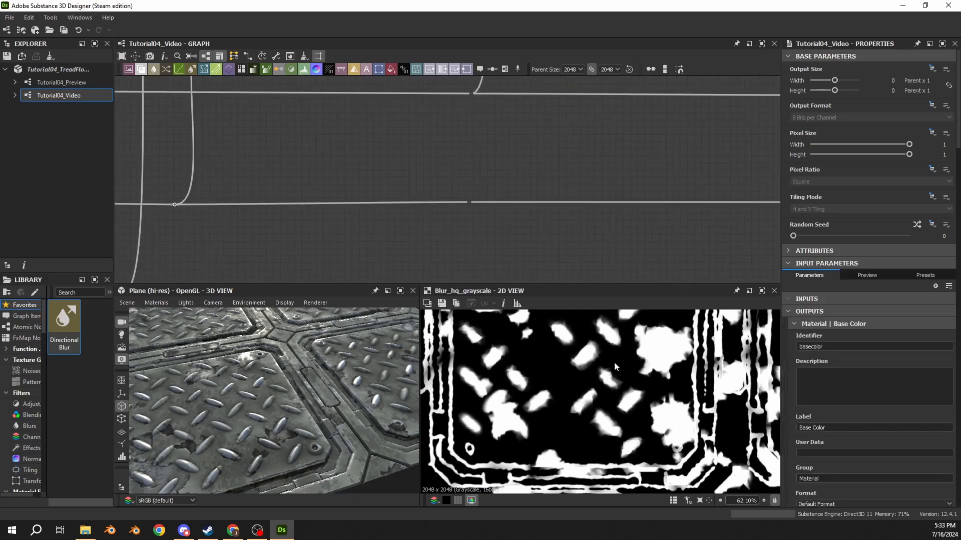
Step: Examine how the metallic mask affects the worn patches, trim and tread bumps on the 3D plane
left_click_drag(248, 401, 241, 440)
scroll(260, 398, "up", 4)
scroll(257, 400, "down", 3)
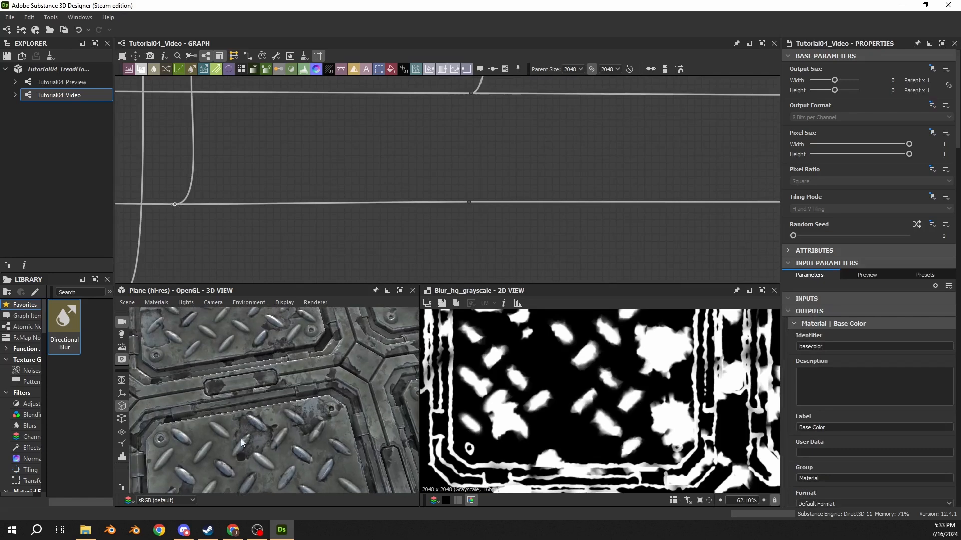
left_click_drag(313, 418, 189, 424)
scroll(189, 425, "up", 4)
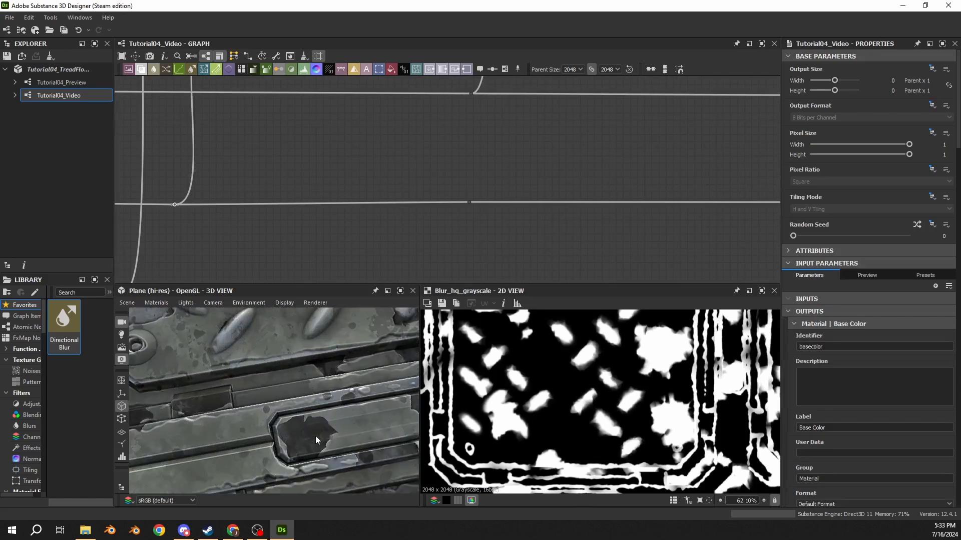
left_click_drag(315, 436, 293, 430)
scroll(336, 374, "down", 4)
middle_click_drag(326, 378, 264, 424)
left_click_drag(264, 424, 283, 396)
scroll(280, 394, "up", 4)
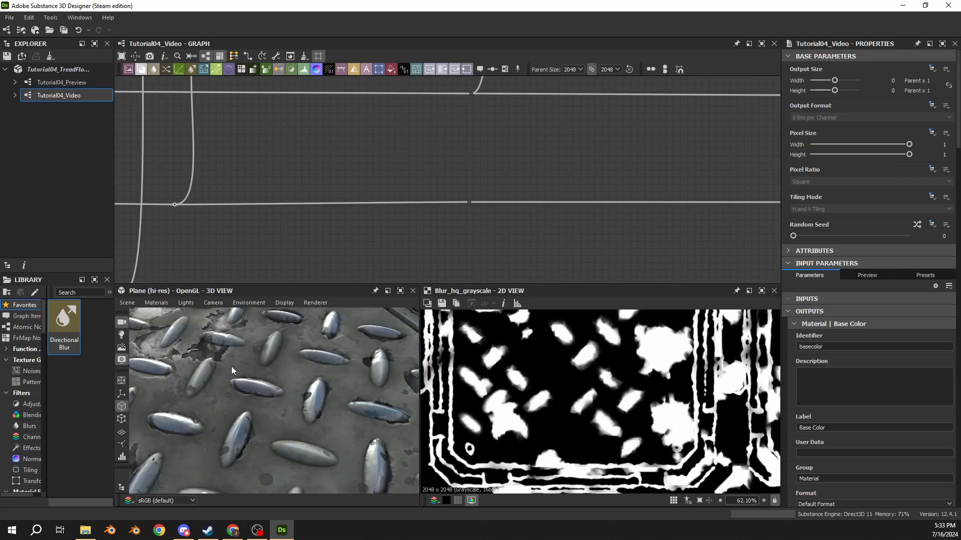
left_click_drag(231, 366, 260, 353)
scroll(237, 354, "up", 4)
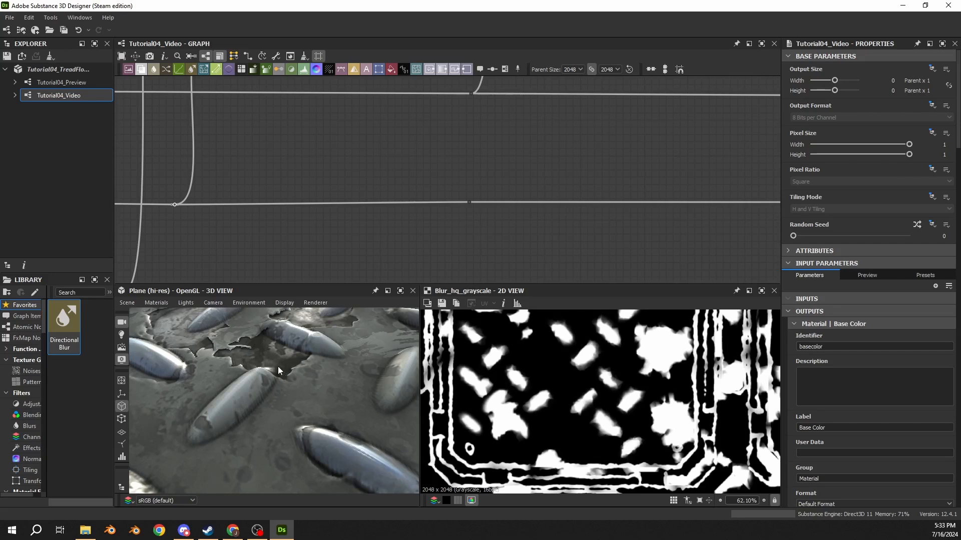
scroll(270, 371, "down", 7)
scroll(306, 228, "down", 4)
Step: Level the first dot node on the metallic mask line and insert a Blend node after it
middle_click_drag(306, 227, 412, 214)
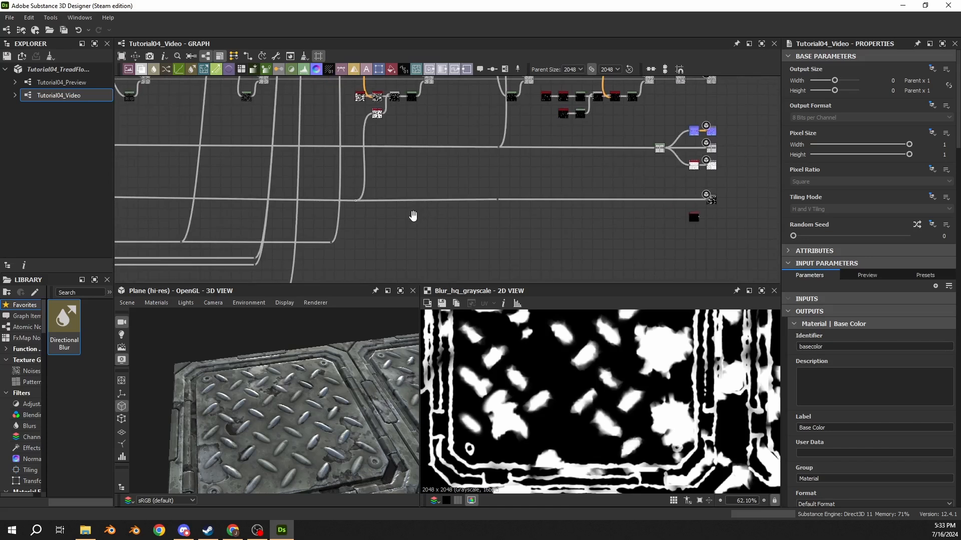
scroll(387, 212, "up", 5)
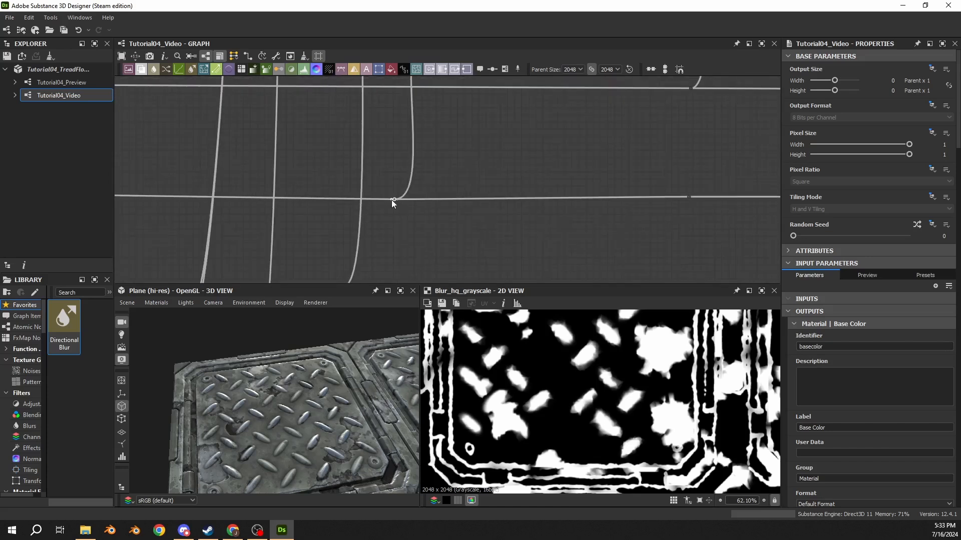
left_click_drag(394, 199, 395, 188)
key("space")
type("blend")
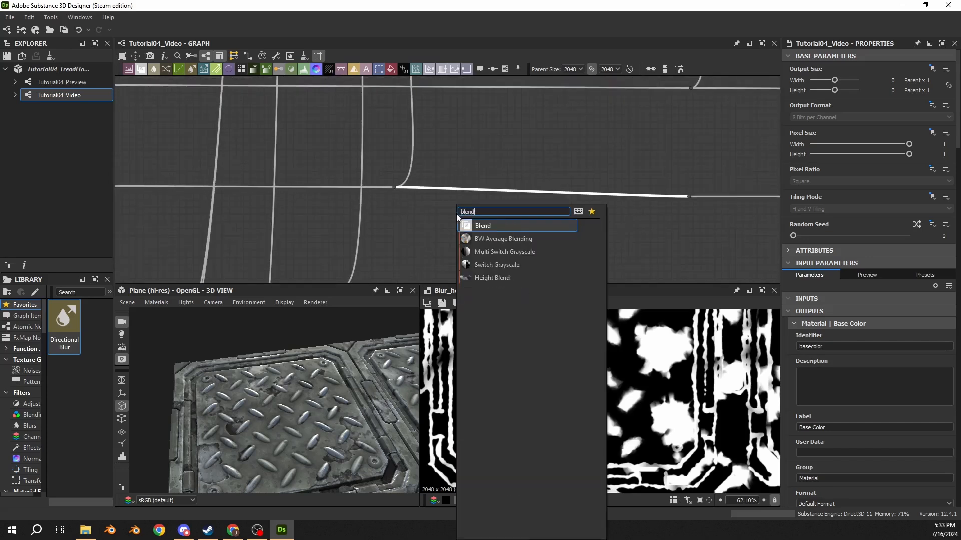
key("Return")
Step: Follow the connection from the new Blend node and preview the Metallic output
middle_click_drag(653, 111, 310, 148)
scroll(310, 147, "down", 2)
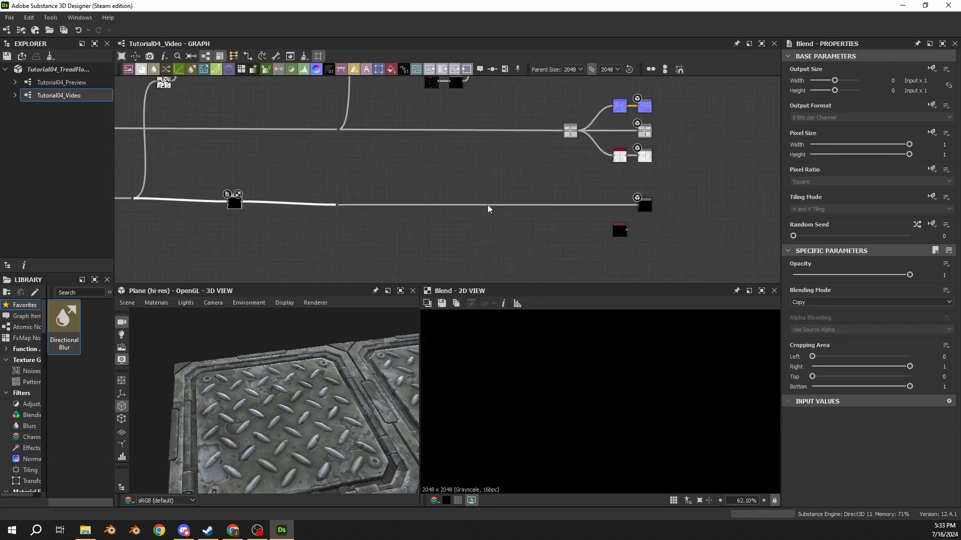
middle_click_drag(488, 206, 464, 206)
scroll(602, 199, "up", 3)
middle_click_drag(599, 175, 484, 163)
left_click(525, 199)
left_click(525, 198)
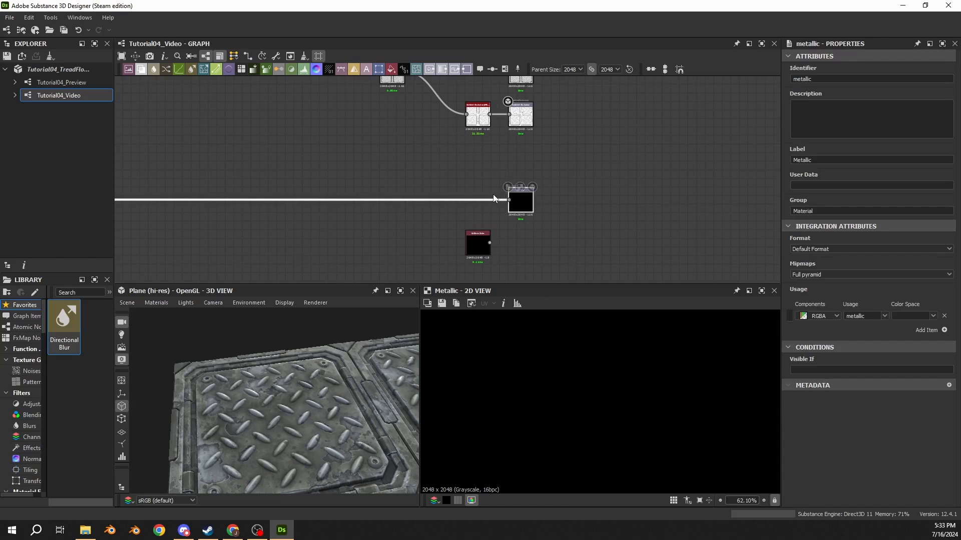
Step: Locate the Roughness output in the graph and preview its map
scroll(507, 170, "down", 2)
middle_click_drag(506, 168, 477, 241)
middle_click_drag(493, 129, 489, 191)
scroll(481, 159, "up", 5)
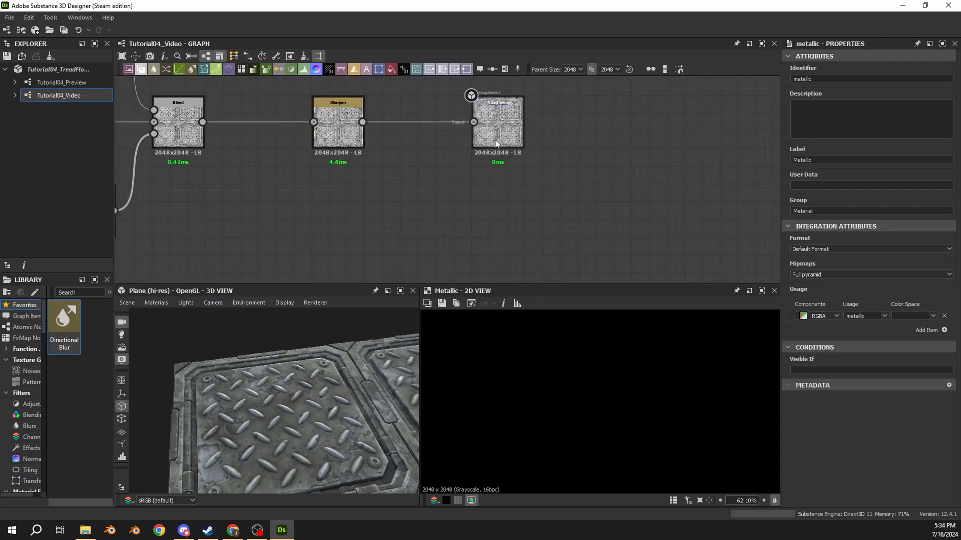
middle_click_drag(455, 159, 445, 209)
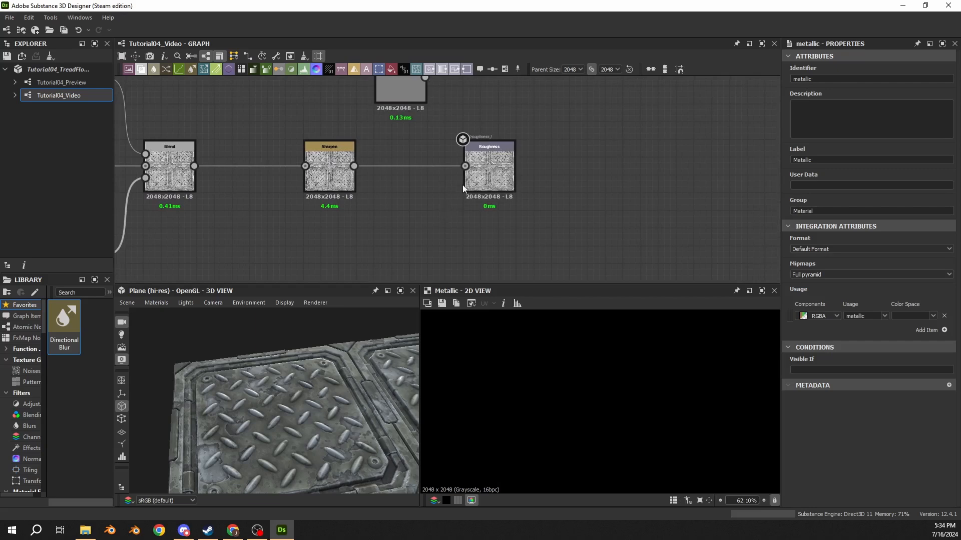
double_click(480, 172)
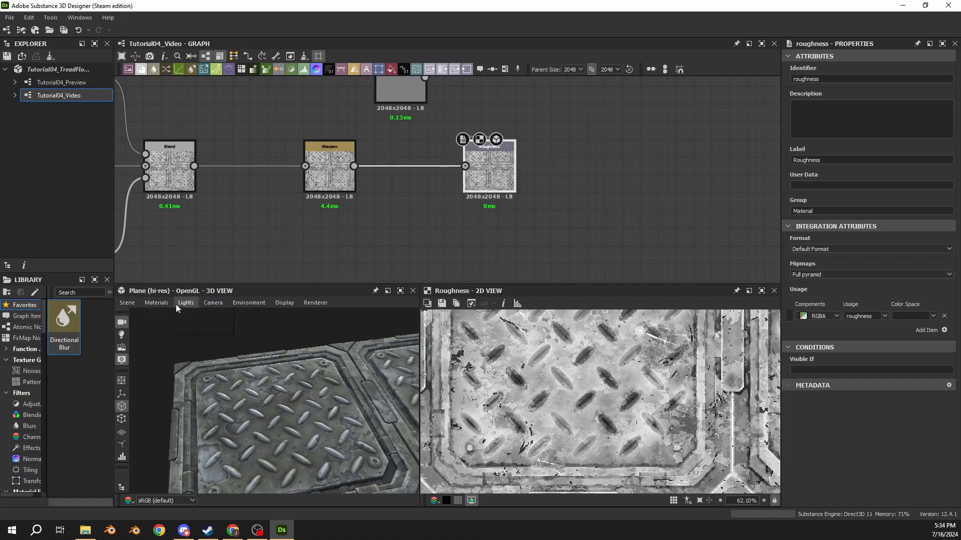
Step: Review the shader types available for the 3D view's default material, including Specular Glossiness
left_click(135, 304)
mouse_move(150, 306)
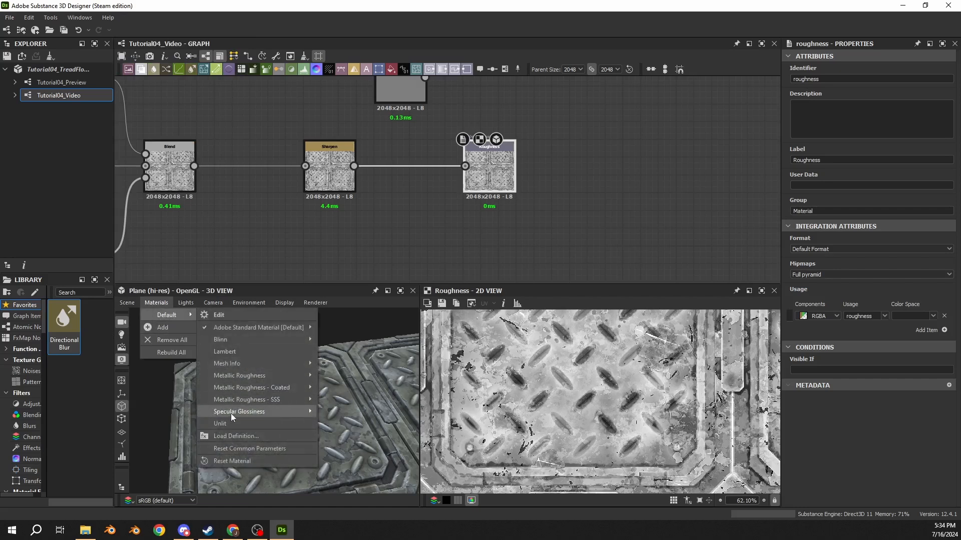
mouse_move(239, 415)
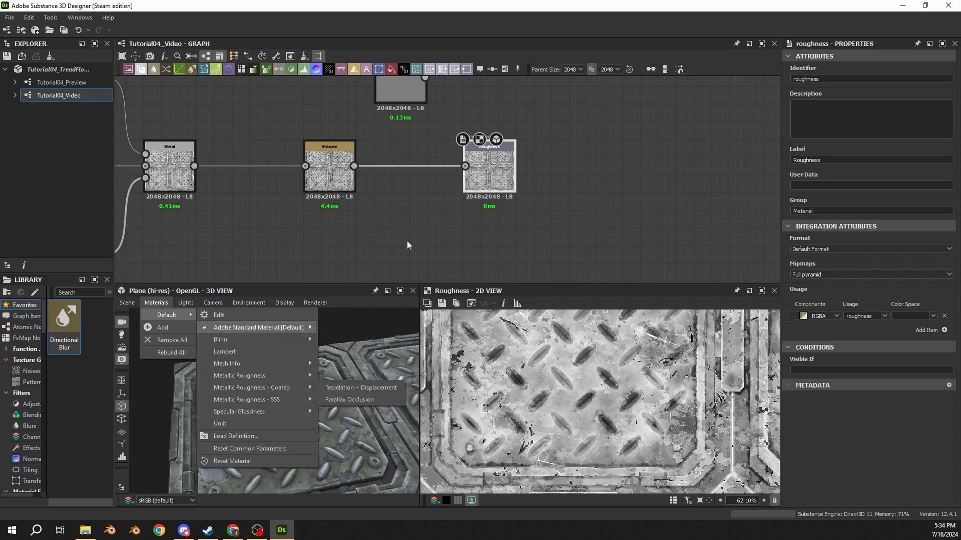
left_click(489, 151)
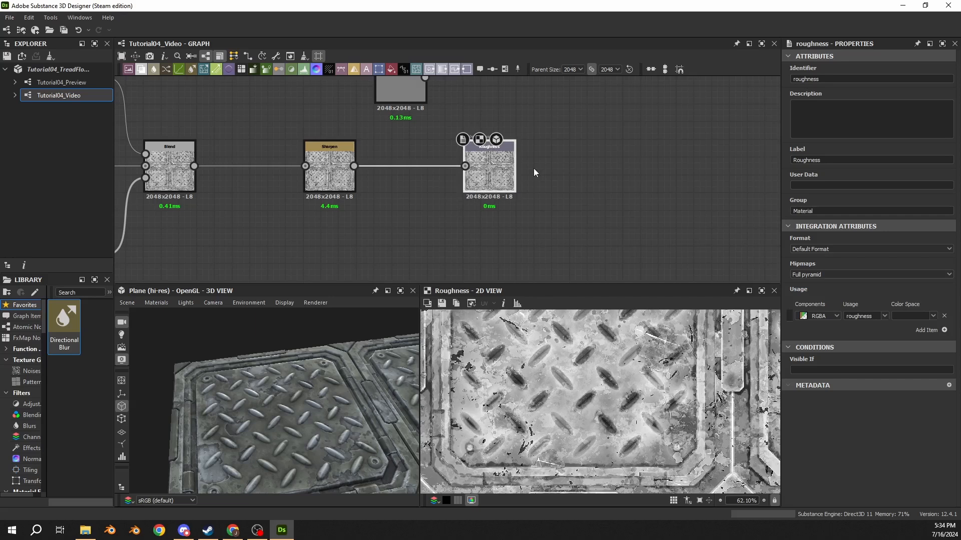
Step: Return to the Metallic output in the graph and preview its whole map
scroll(374, 220, "down", 3)
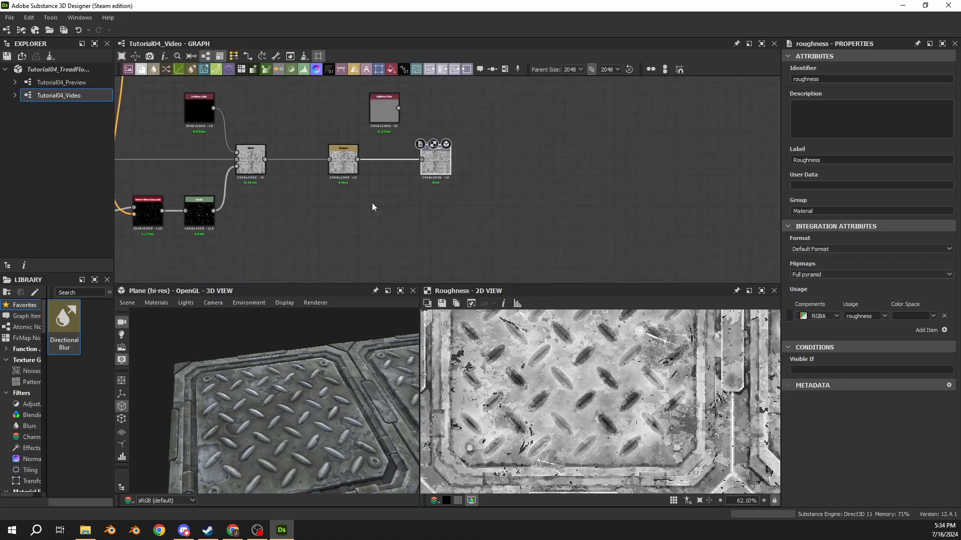
scroll(362, 173, "down", 3)
middle_click_drag(370, 228, 377, 128)
middle_click_drag(339, 161, 347, 111)
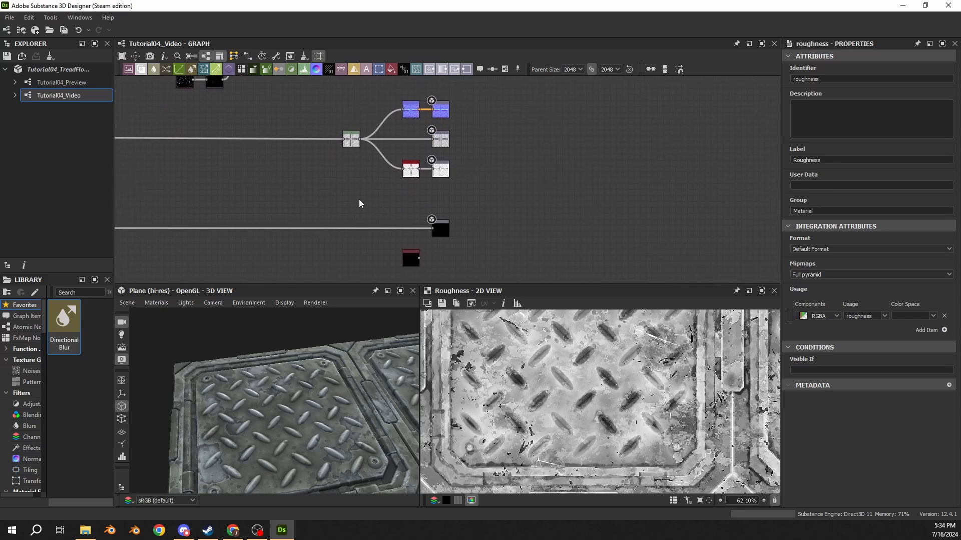
scroll(425, 239, "up", 3)
left_click(437, 227)
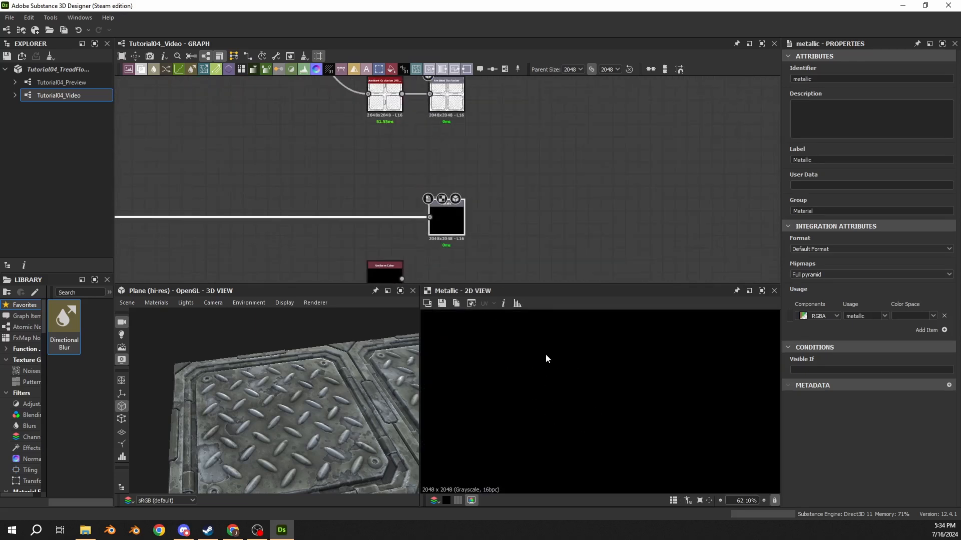
scroll(533, 362, "down", 5)
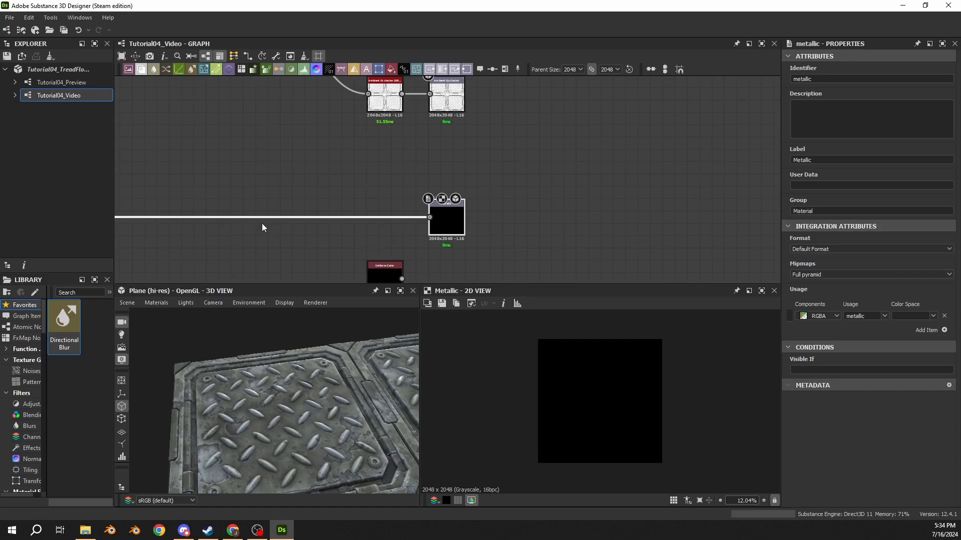
Step: Preview the new Blend node on the metallic line and inspect the blurred wear mask that feeds it
scroll(264, 223, "down", 4)
middle_click_drag(263, 224, 538, 198)
middle_click_drag(341, 208, 534, 206)
scroll(350, 193, "up", 1)
double_click(333, 194)
middle_click_drag(343, 205, 499, 201)
scroll(369, 190, "up", 3)
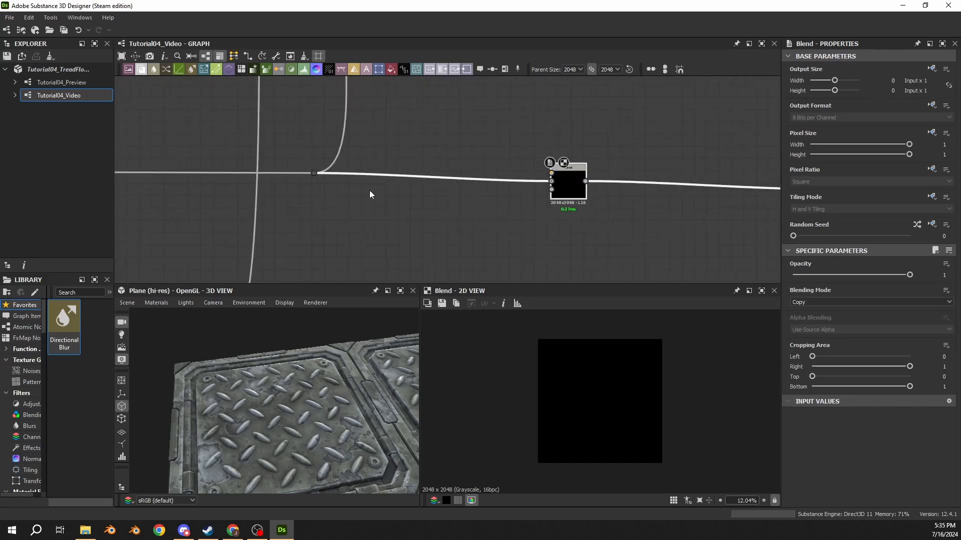
double_click(321, 174)
scroll(595, 400, "up", 4)
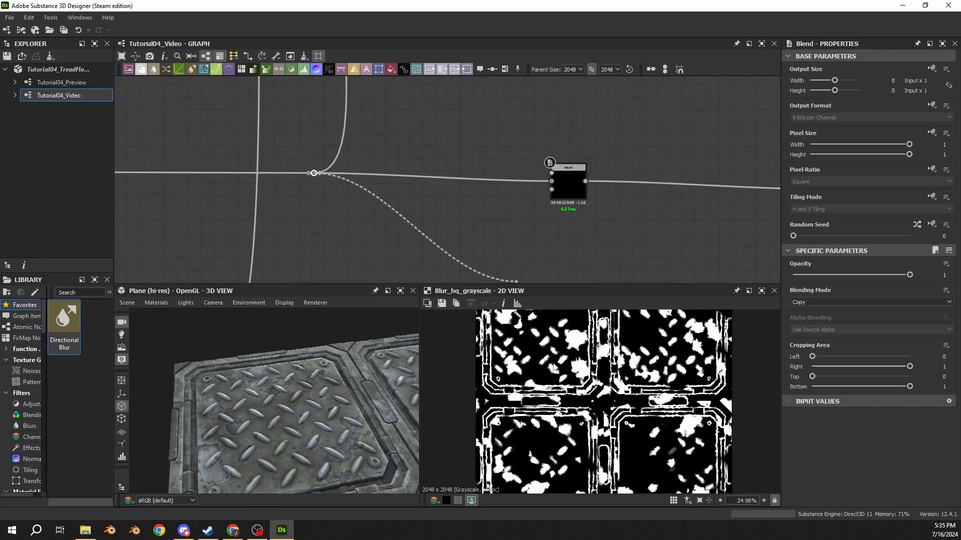
scroll(573, 390, "up", 3)
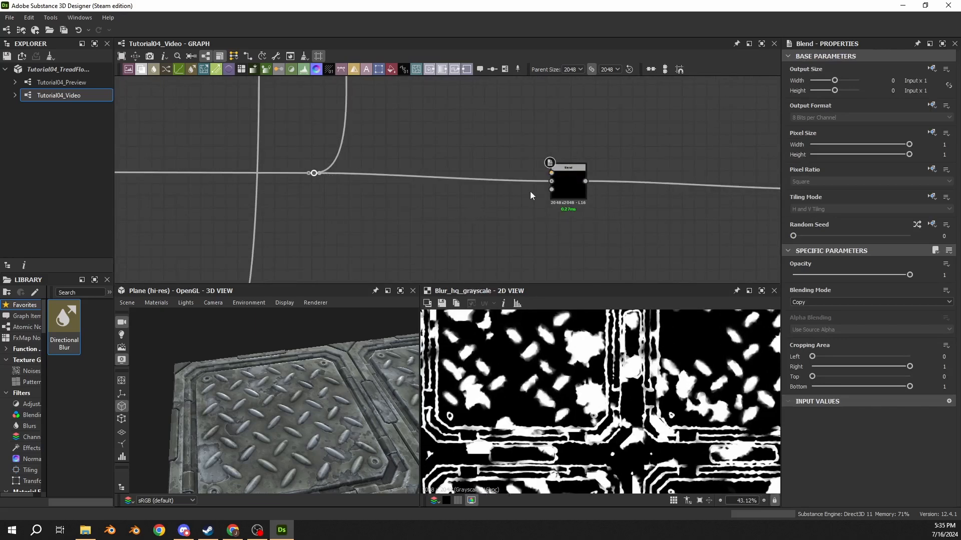
Step: Move the metallic Blend node farther along its line and set its blending mode to Subtract
double_click(568, 184)
left_click_drag(568, 184, 614, 180)
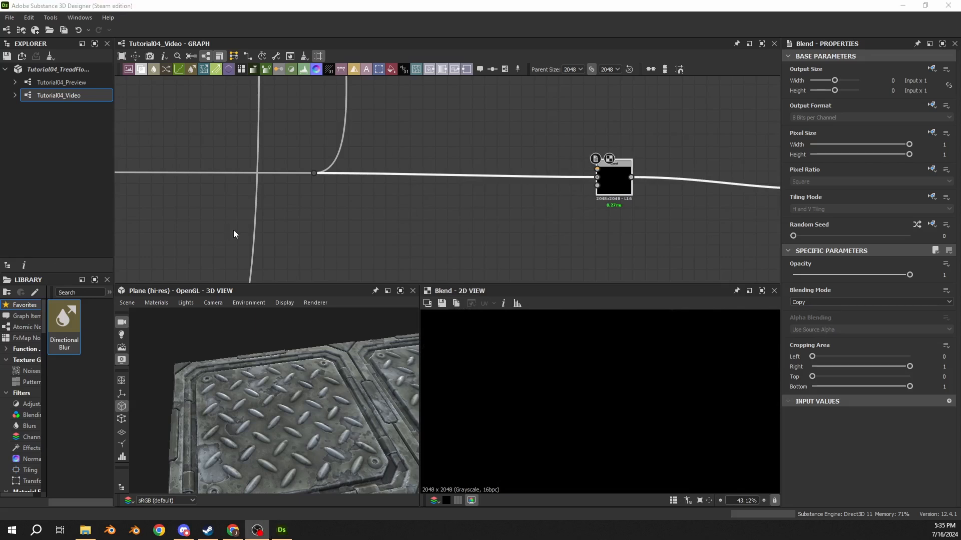
left_click(621, 190)
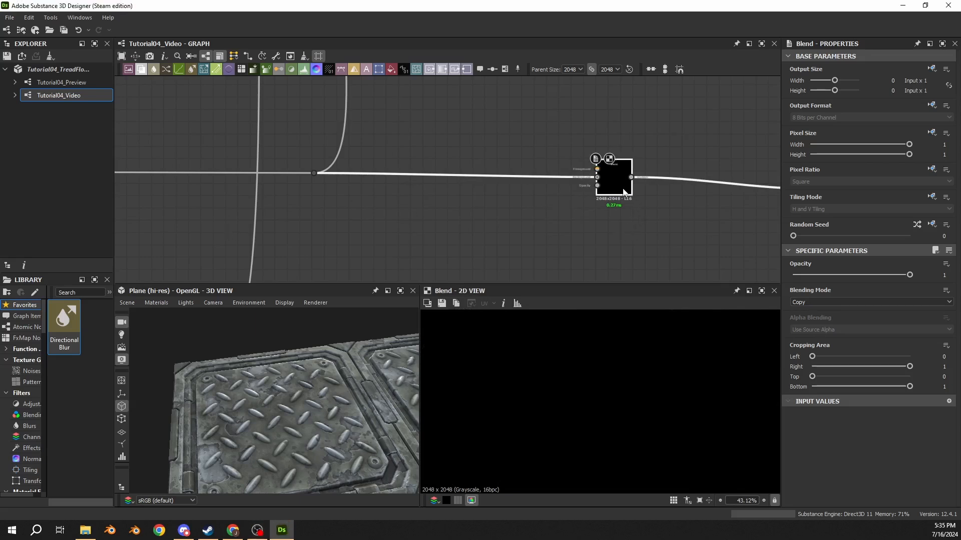
left_click(818, 303)
left_click(809, 322)
Step: Search the upper mask branches of the graph and preview the Multiply Blend node that combines the tread mask with warped noise
scroll(498, 219, "down", 2)
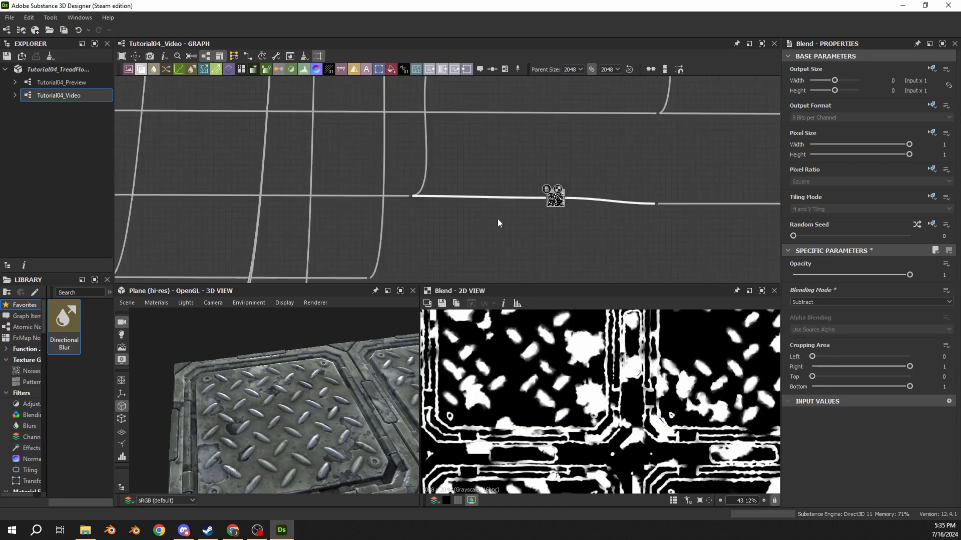
scroll(497, 223, "down", 4)
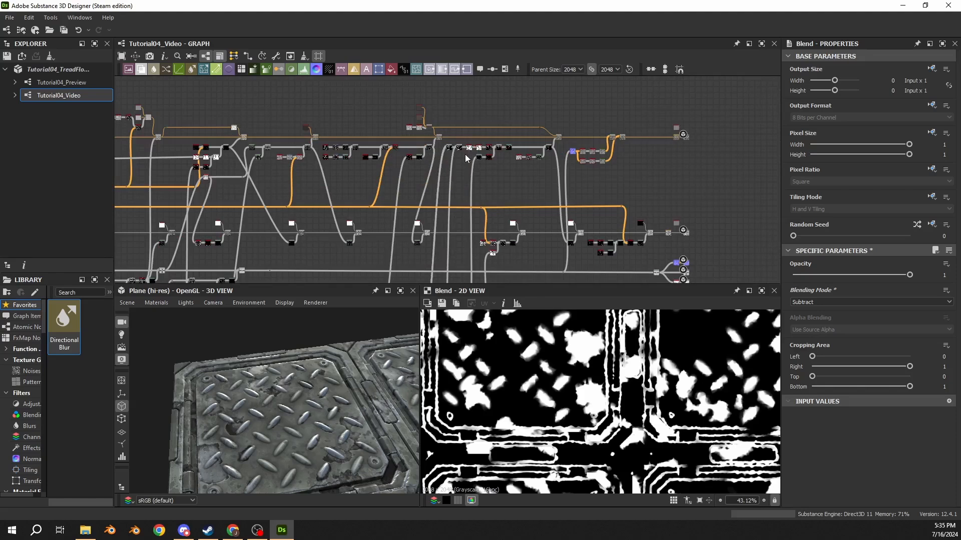
scroll(464, 155, "up", 5)
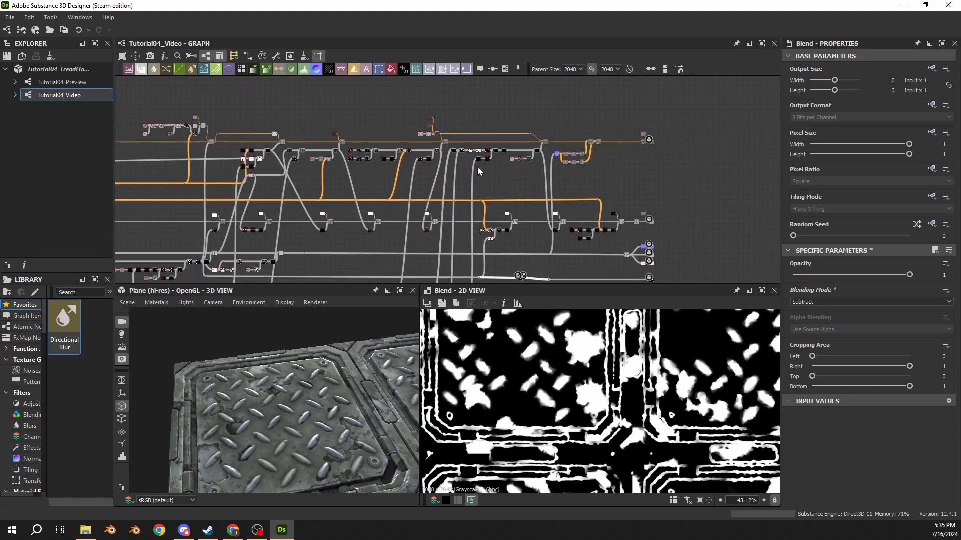
scroll(406, 172, "up", 3)
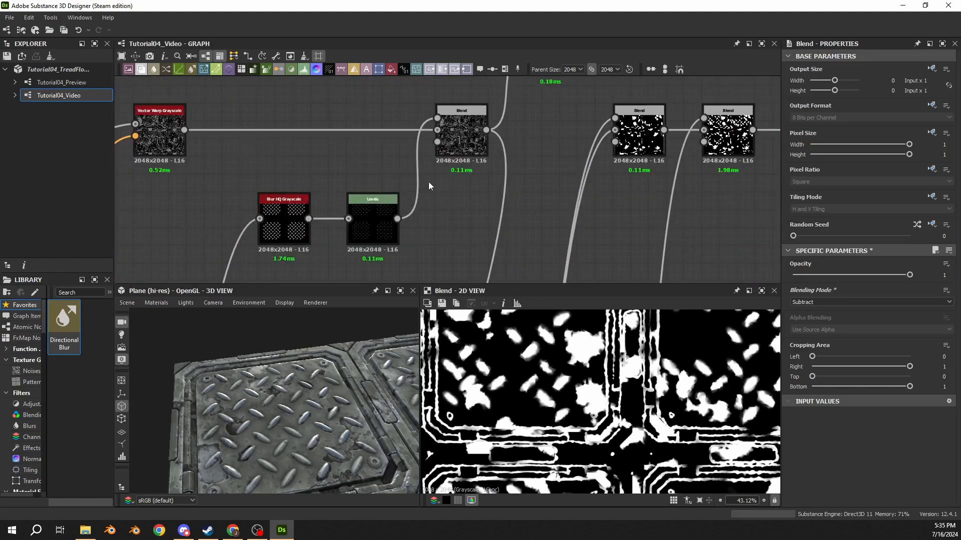
middle_click_drag(550, 193, 626, 171)
scroll(626, 171, "down", 4)
middle_click_drag(702, 184, 665, 188)
scroll(666, 188, "down", 1)
middle_click_drag(425, 172, 518, 176)
scroll(518, 176, "up", 4)
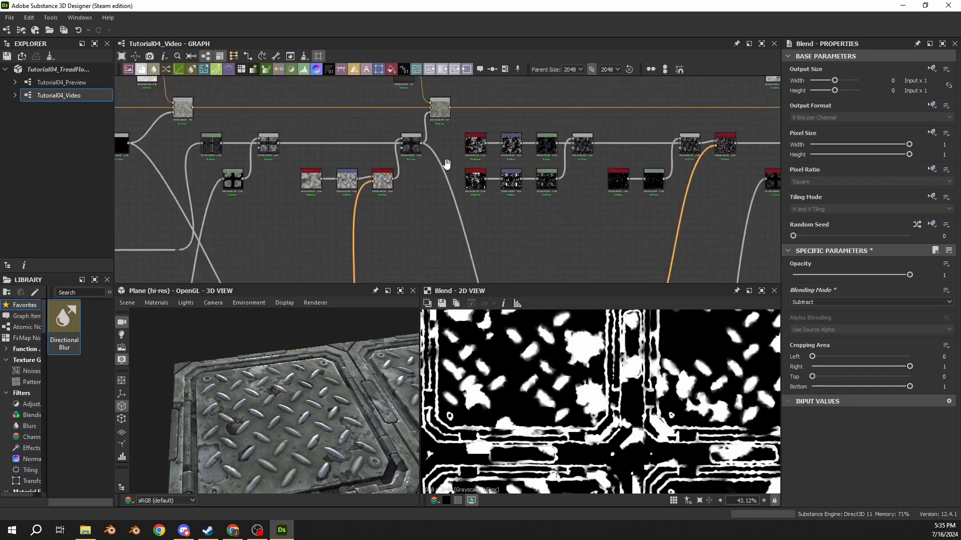
double_click(478, 136)
middle_click_drag(442, 141, 542, 138)
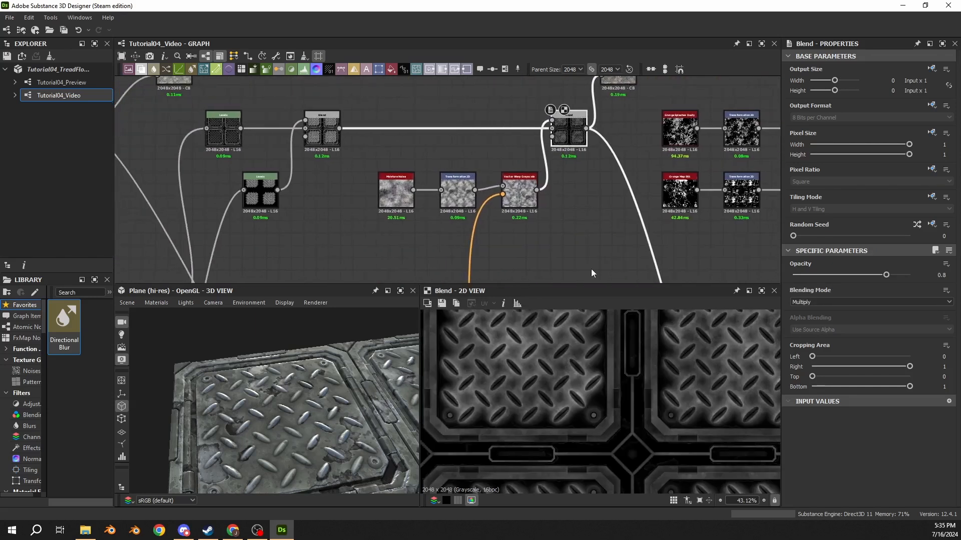
Step: Compare the Multiply mask with the upstream Max (Lighten) Blend node by previewing that node
scroll(617, 377, "down", 3)
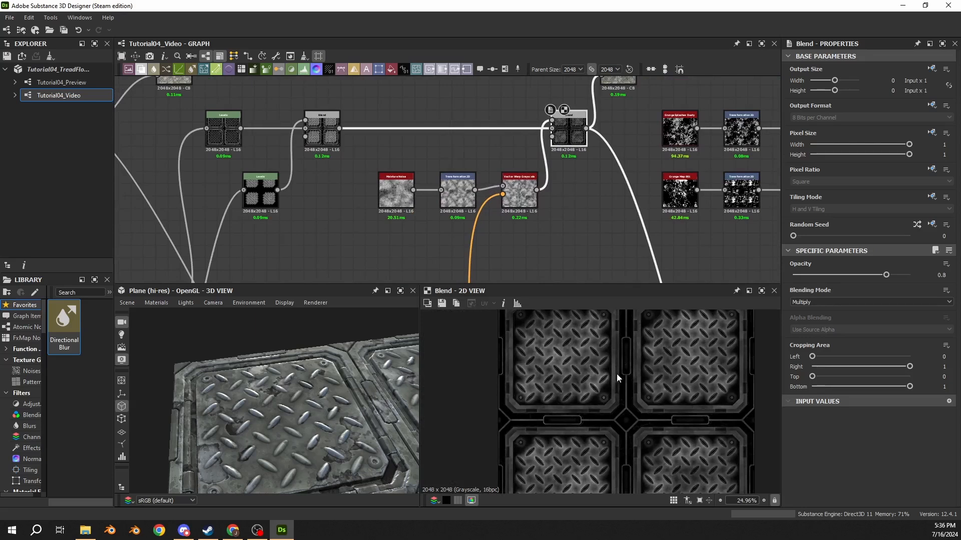
left_click(321, 134)
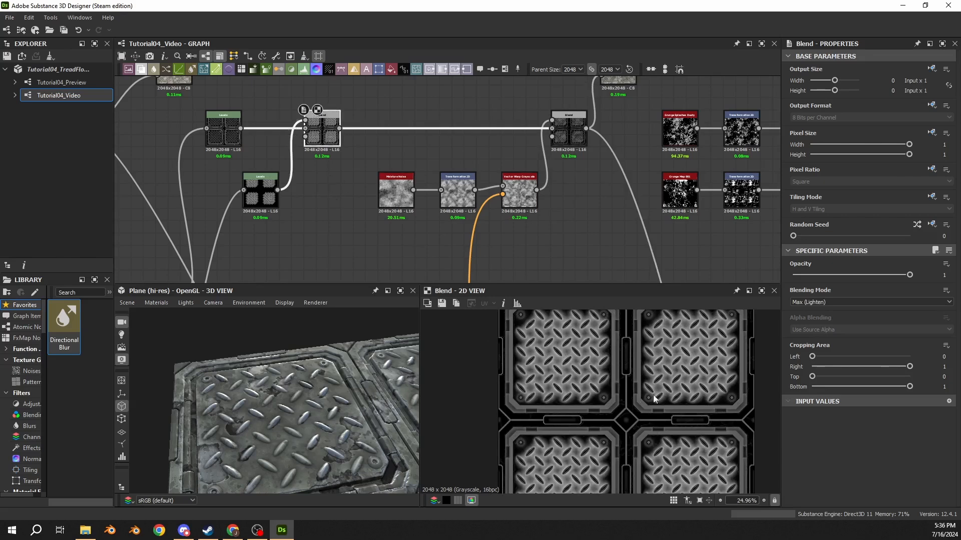
scroll(365, 158, "down", 6)
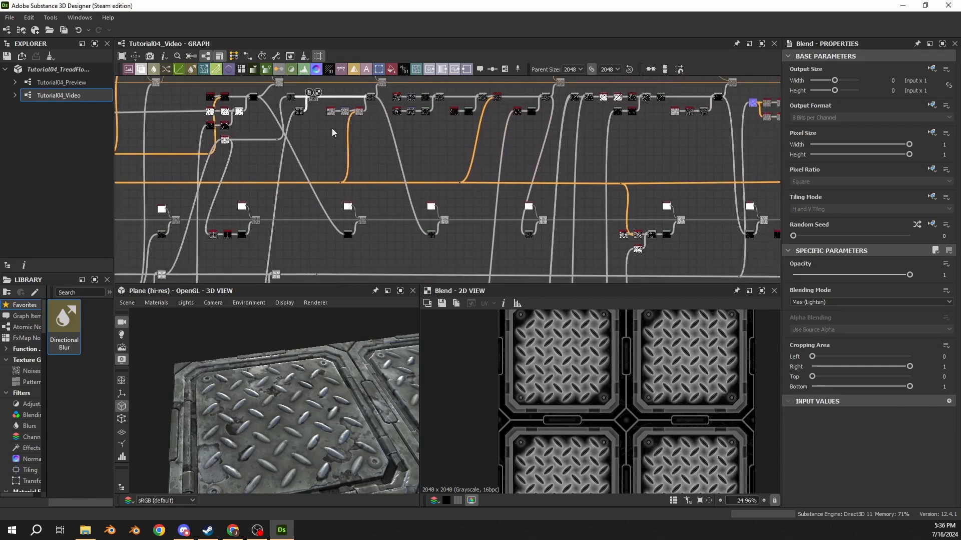
scroll(372, 106, "up", 6)
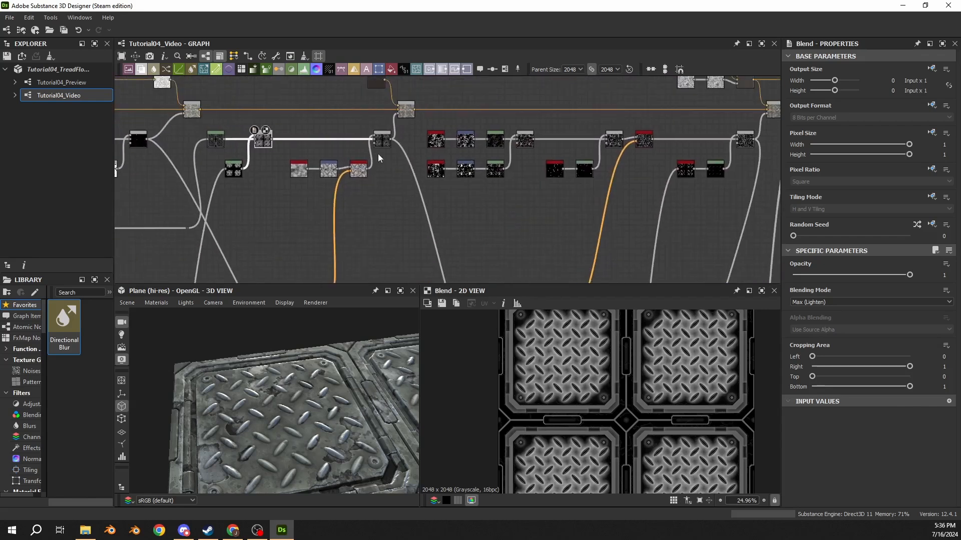
Step: Connect the Multiply Blend node's output to the foreground input of the metallic Subtract Blend node
left_click(388, 137)
scroll(380, 138, "down", 5)
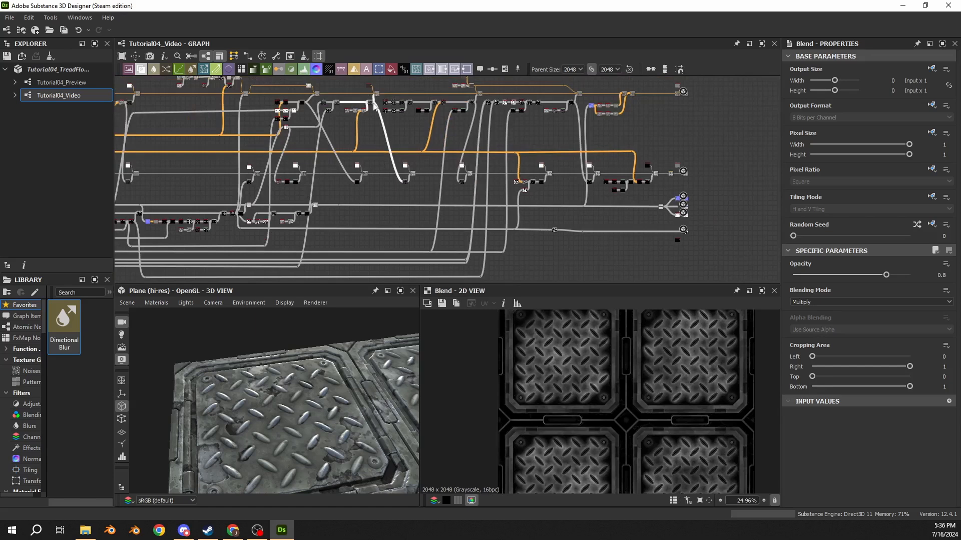
left_click_drag(374, 104, 555, 200)
scroll(562, 235, "up", 5)
scroll(508, 223, "up", 3)
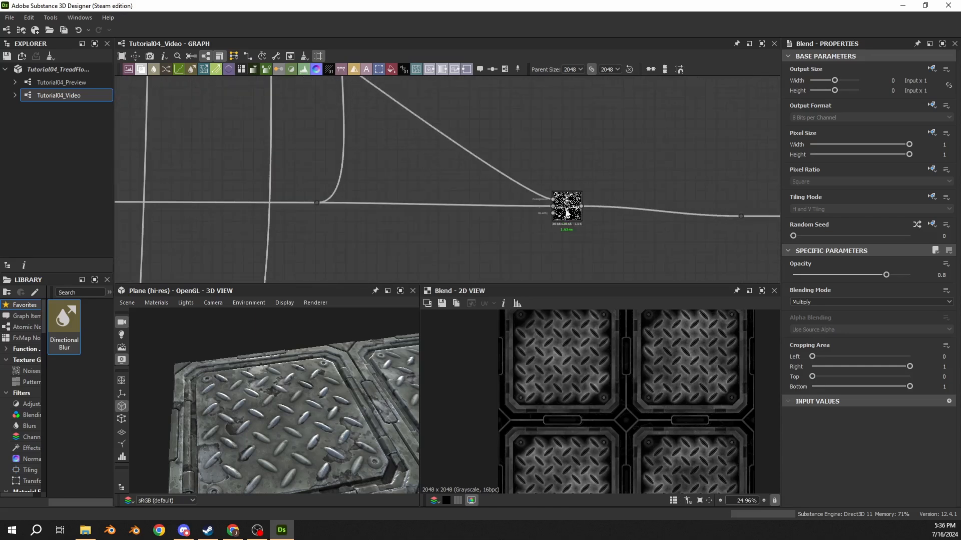
Step: Branch a separate connection with a new dot node from the wear mask's Blur HQ Grayscale node and preview the mask
scroll(567, 213, "down", 8)
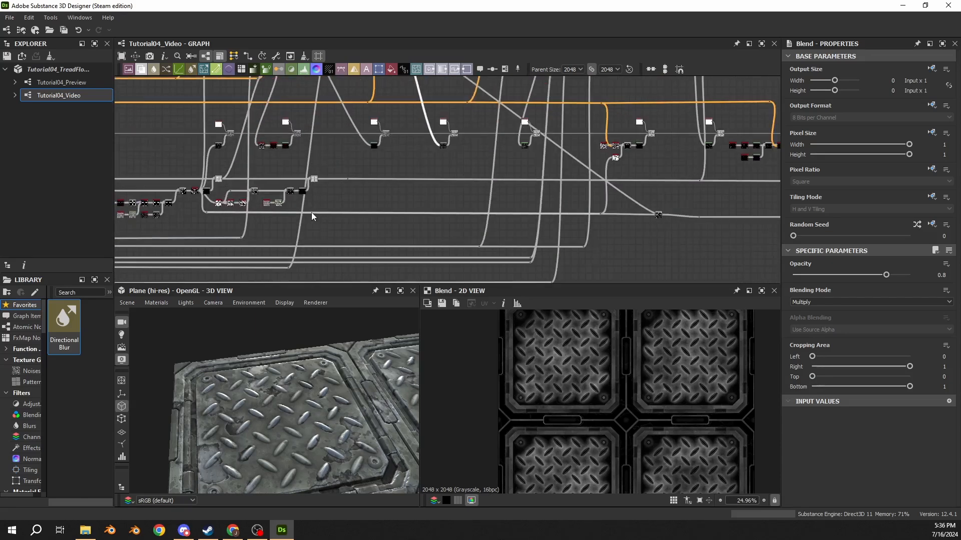
scroll(214, 207, "up", 3)
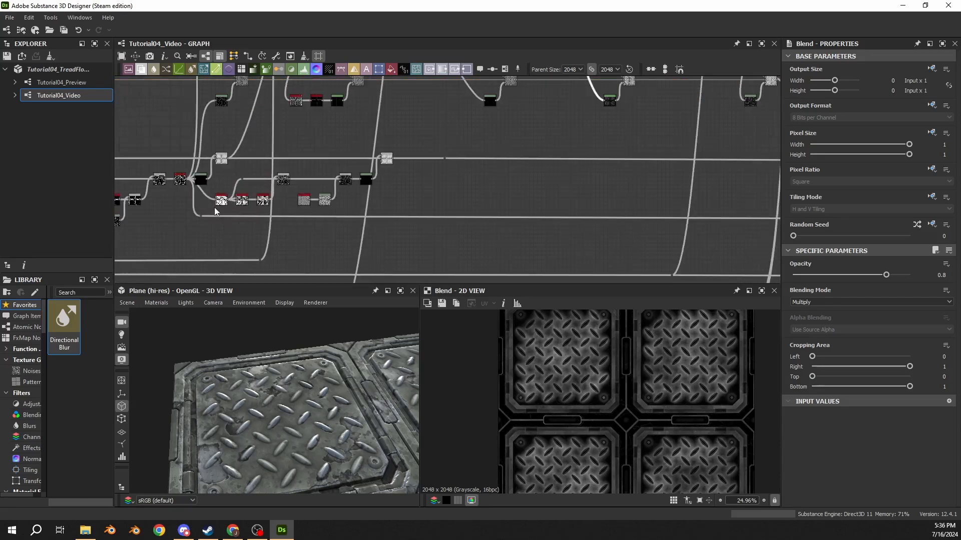
double_click(203, 238)
scroll(157, 178, "up", 4)
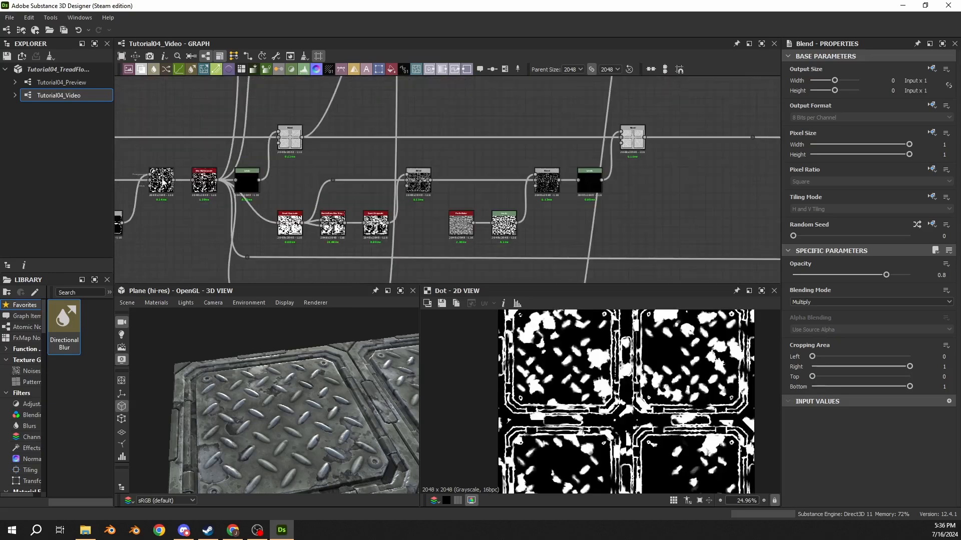
scroll(161, 182, "up", 5)
double_click(204, 181)
scroll(260, 238, "down", 7)
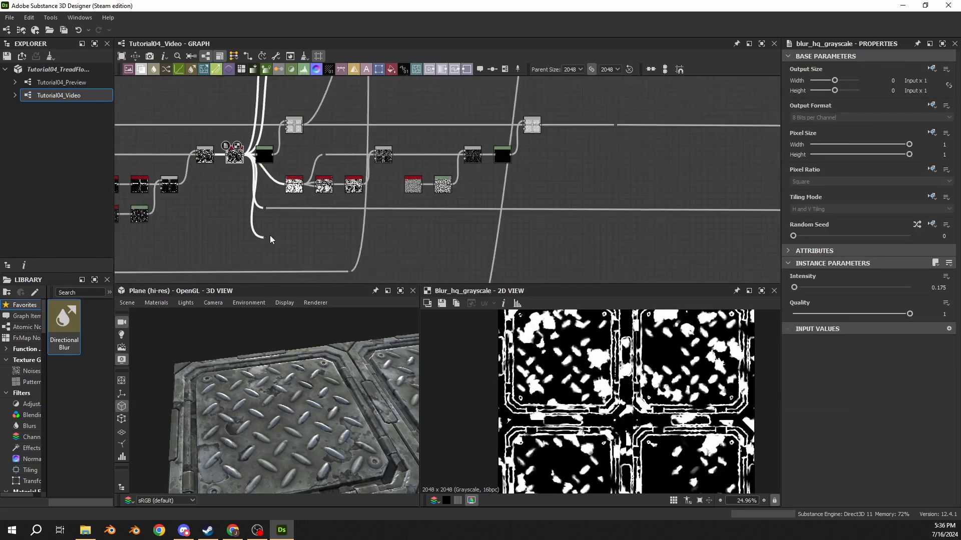
Step: Connect the new wear mask dot to the metallic Blend node's background and move that Blend below the existing line
left_click_drag(270, 239, 551, 218)
scroll(551, 225, "up", 5)
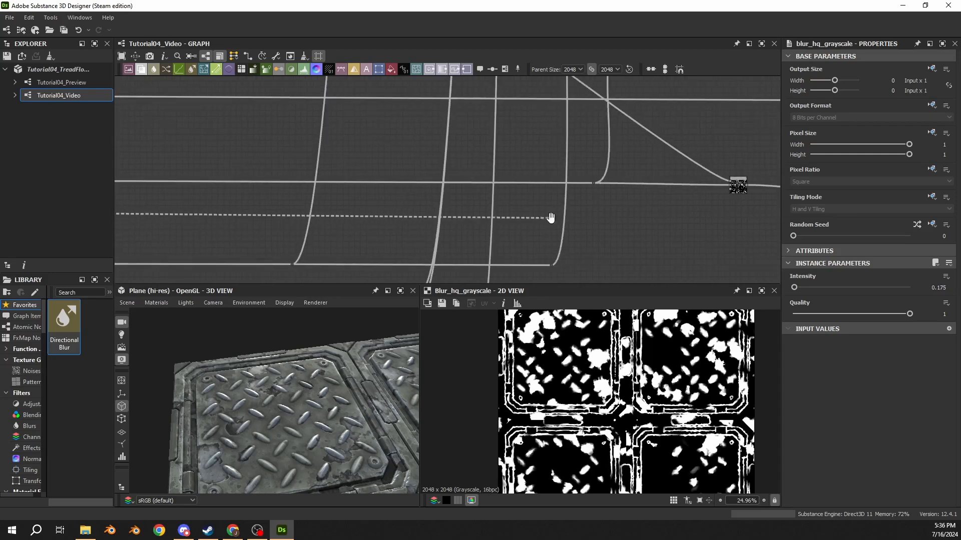
middle_click_drag(550, 217, 383, 226)
left_click_drag(383, 226, 560, 244)
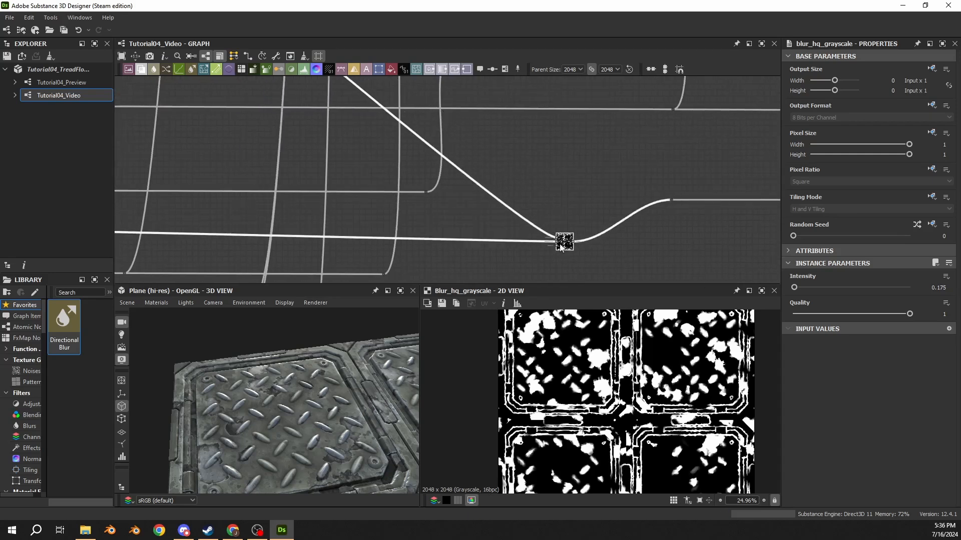
Step: Move the Metallic output with its dot and uniform color node down to line up with the metallic Blend node
scroll(392, 183, "down", 4)
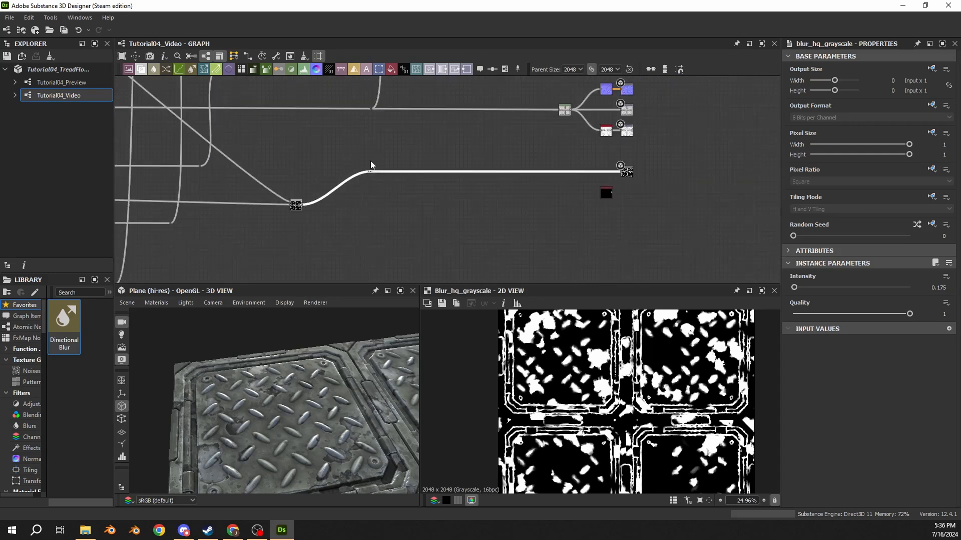
left_click_drag(370, 160, 656, 205)
left_click_drag(627, 172, 629, 206)
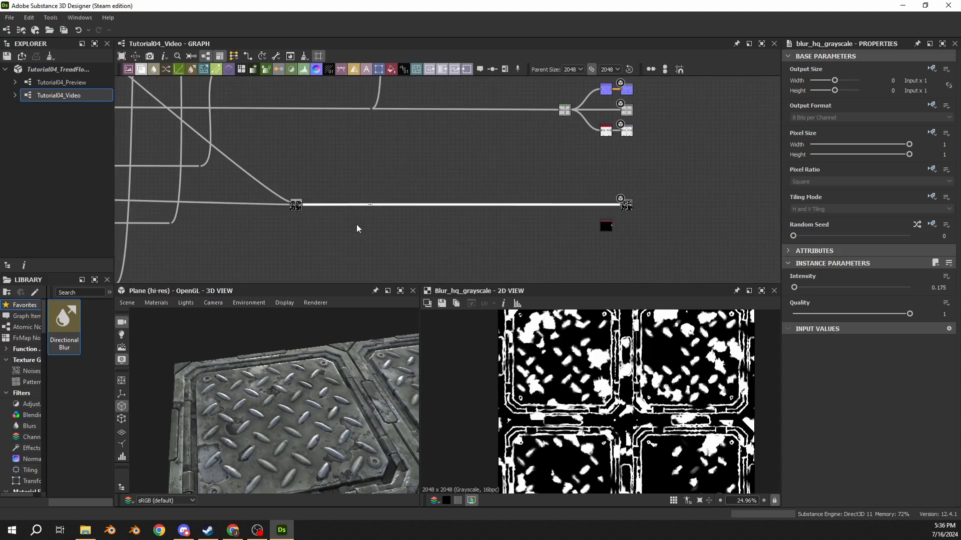
Step: Insert a dot node into the diagonal connection from the Multiply Blend and drop it near the metallic line
scroll(356, 229, "down", 5)
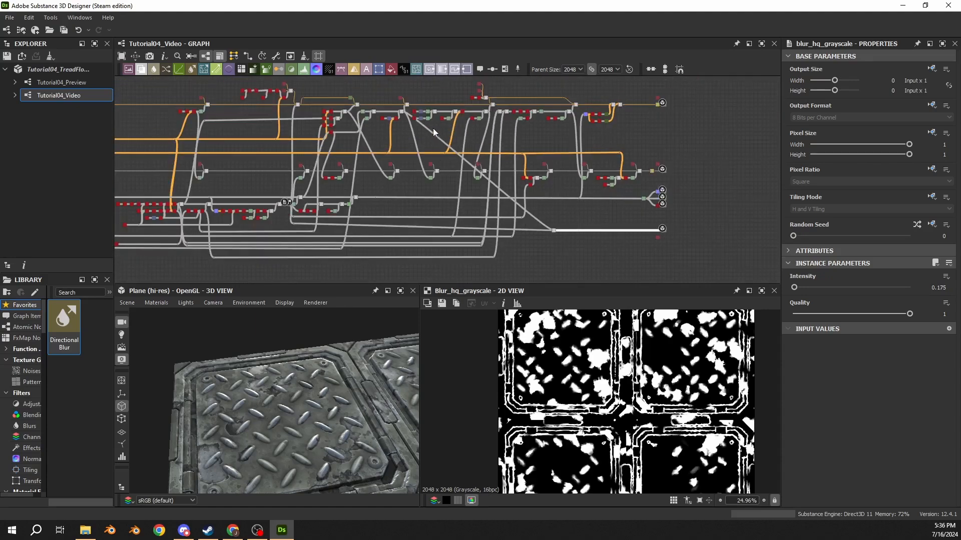
left_click(432, 130)
scroll(431, 131, "up", 6)
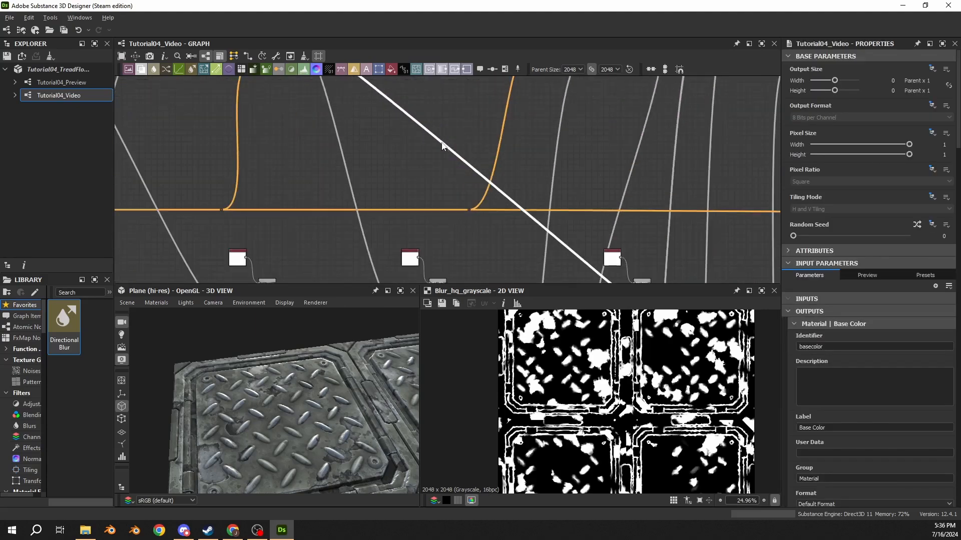
scroll(308, 245, "down", 6)
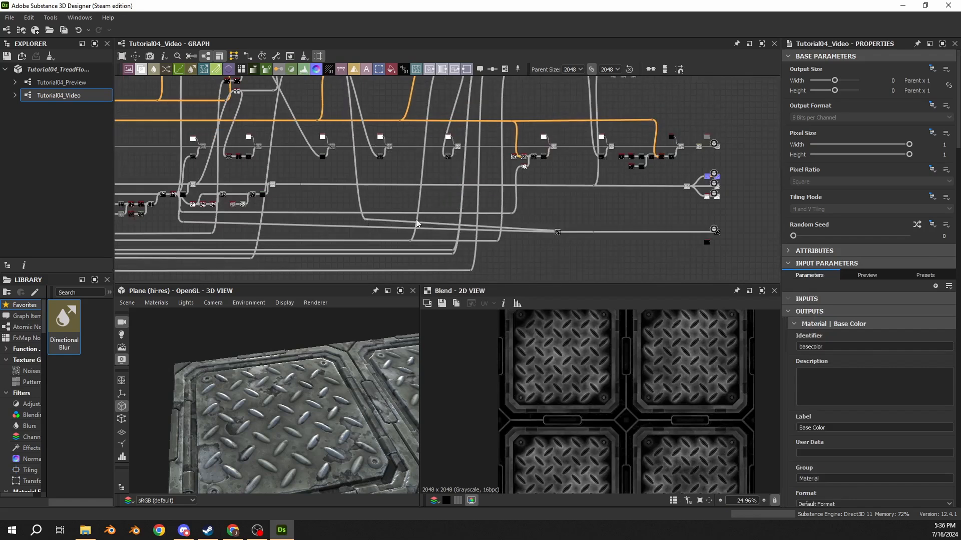
Step: Move the Multiply mask's dot node along its line to just above the metallic Blend node
scroll(464, 232, "up", 6)
left_click_drag(461, 230, 664, 223)
scroll(693, 220, "up", 3)
middle_click_drag(693, 220, 483, 172)
left_click_drag(464, 220, 464, 212)
left_click(488, 174)
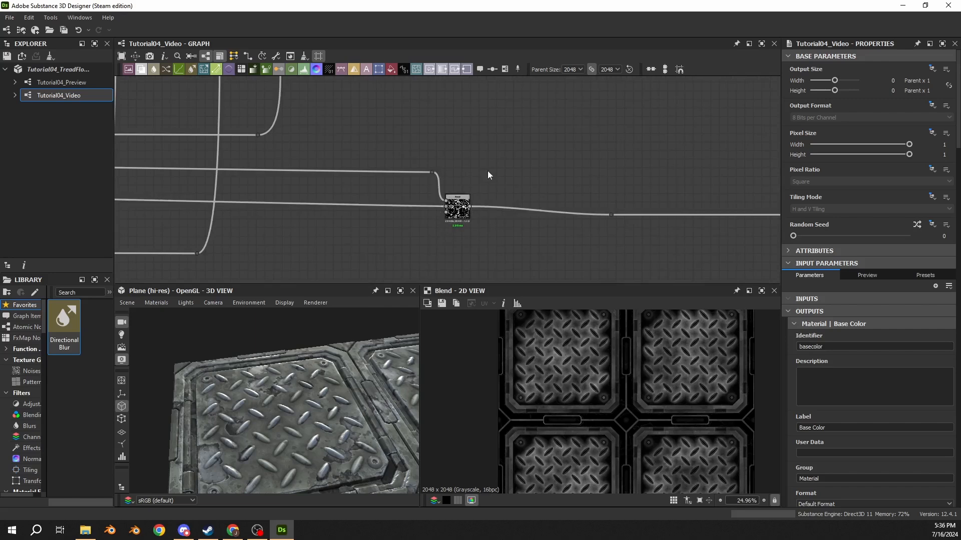
Step: Preview the metallic Blend result and inspect its effect up close in the 3D and 2D views
double_click(468, 202)
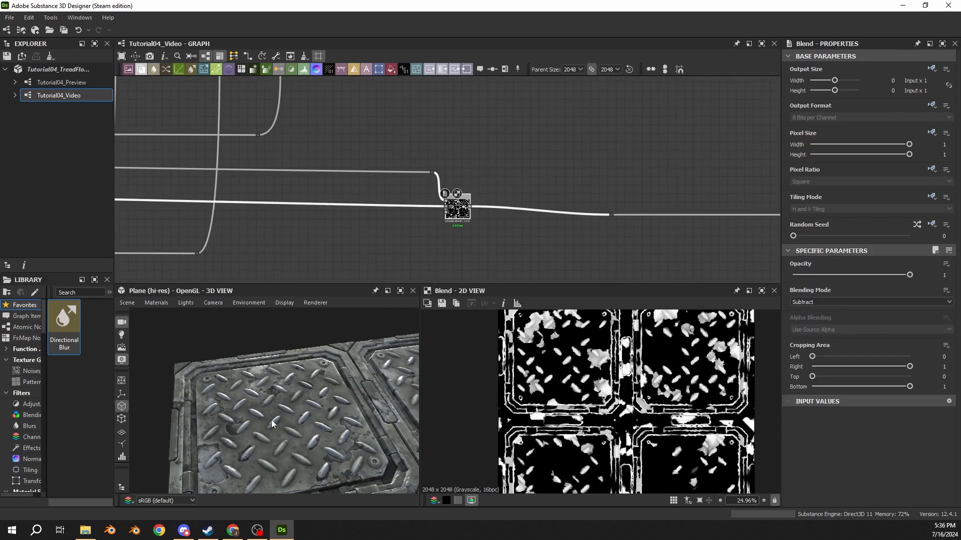
left_click_drag(237, 406, 250, 375)
scroll(594, 364, "up", 5)
scroll(559, 367, "up", 2)
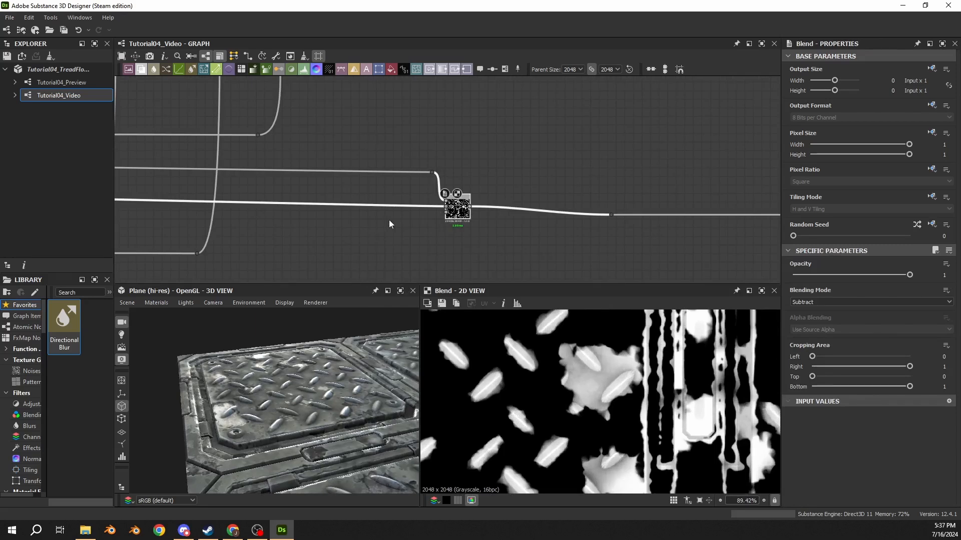
Step: Compare the metallic Blend's input with its subtracted result up close around the treads in the 2D view
double_click(446, 204)
scroll(542, 391, "down", 2)
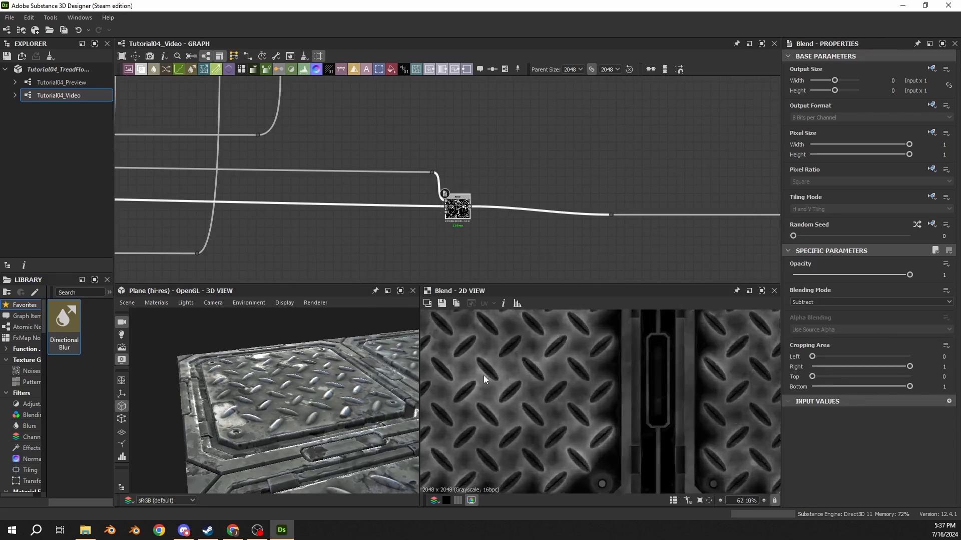
scroll(483, 375, "up", 3)
middle_click_drag(483, 376, 523, 398)
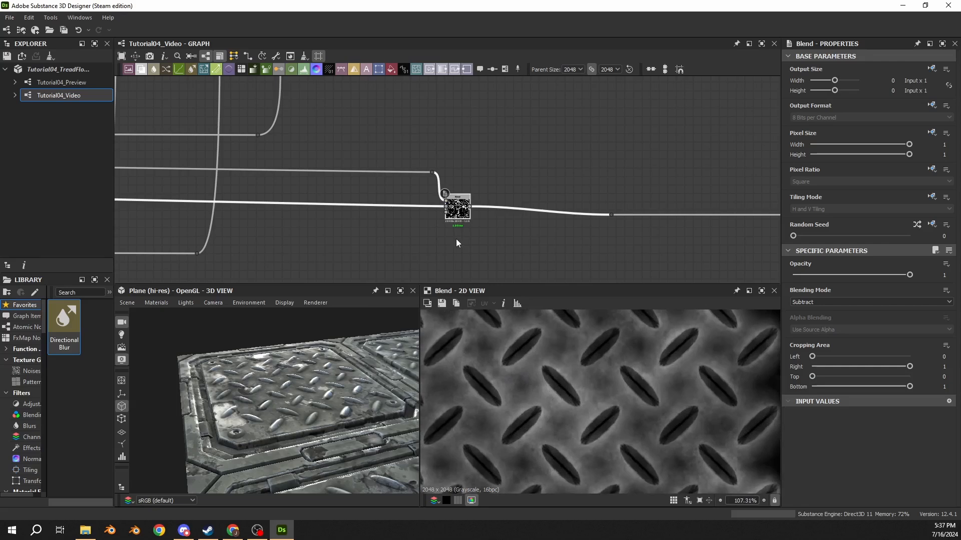
double_click(457, 210)
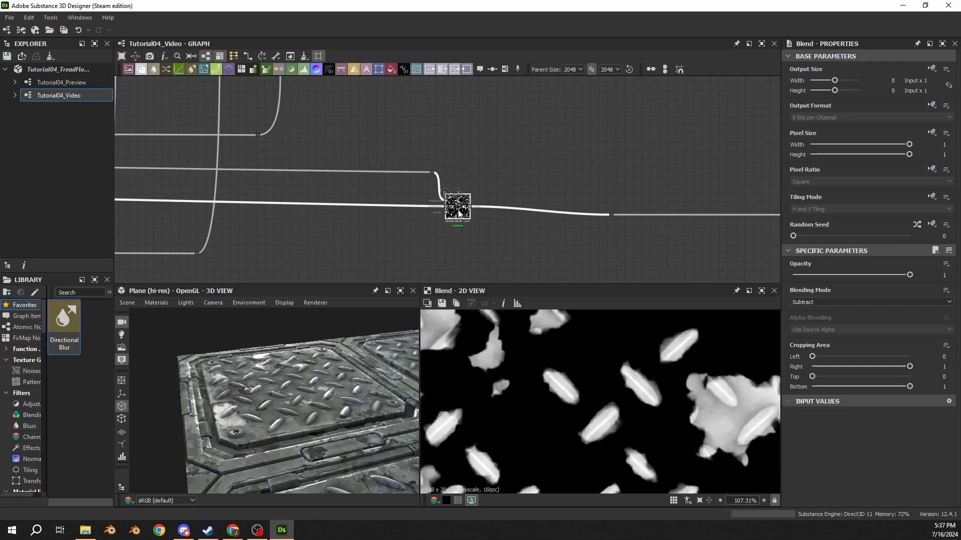
middle_click_drag(543, 342, 658, 428)
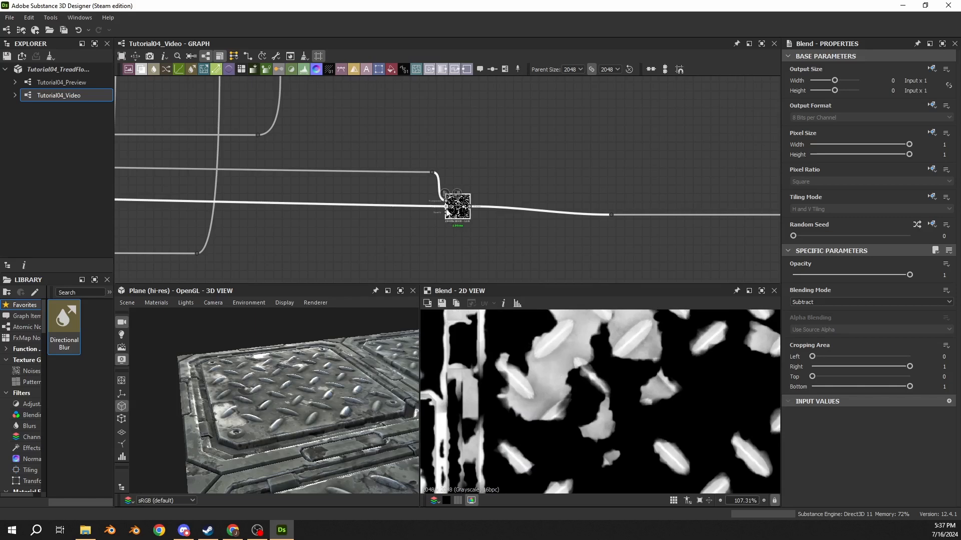
double_click(446, 204)
double_click(453, 206)
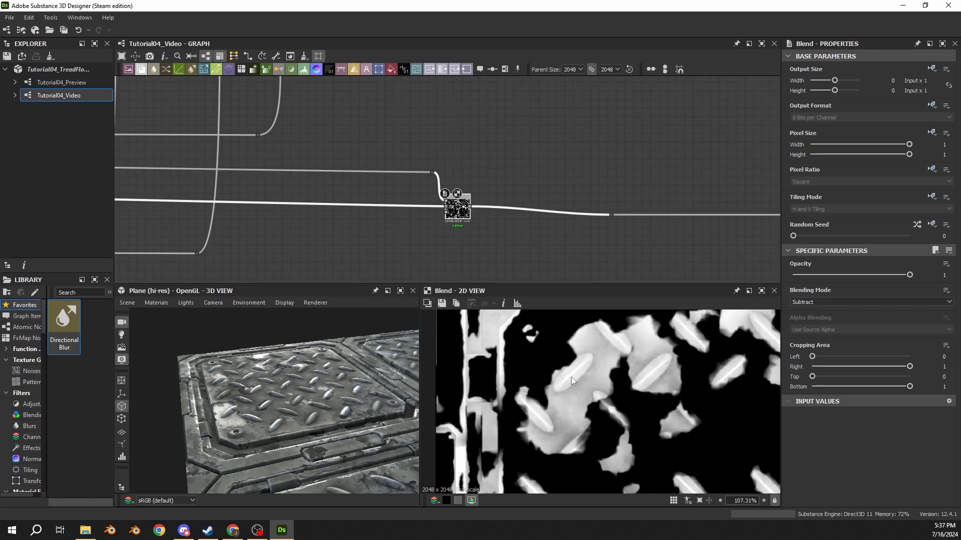
Step: Insert a second Blend node between the metallic Blend and its output dot node, spacing the nodes farther apart along the line
left_click_drag(611, 216, 747, 214)
left_click(643, 211)
key("space")
type("ble")
key("Return")
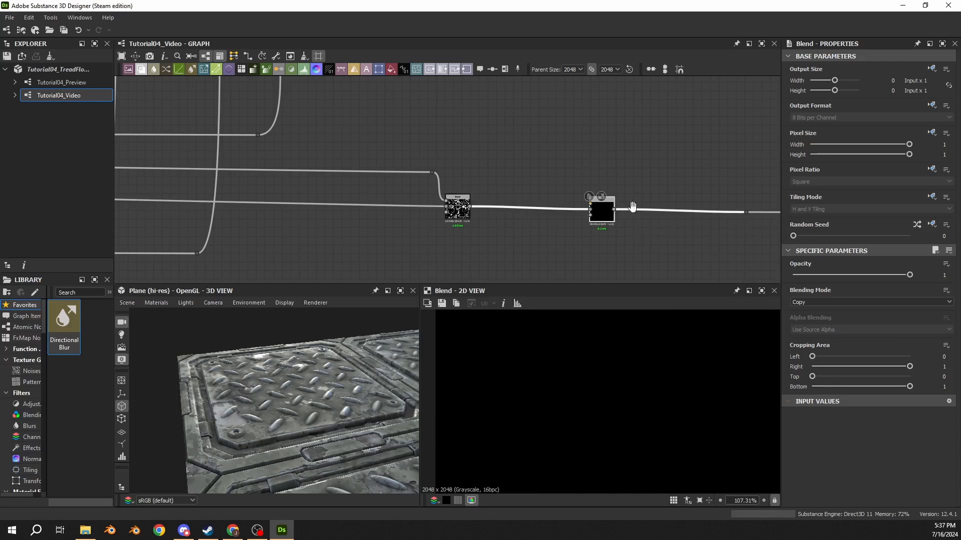
middle_click_drag(602, 222, 526, 195)
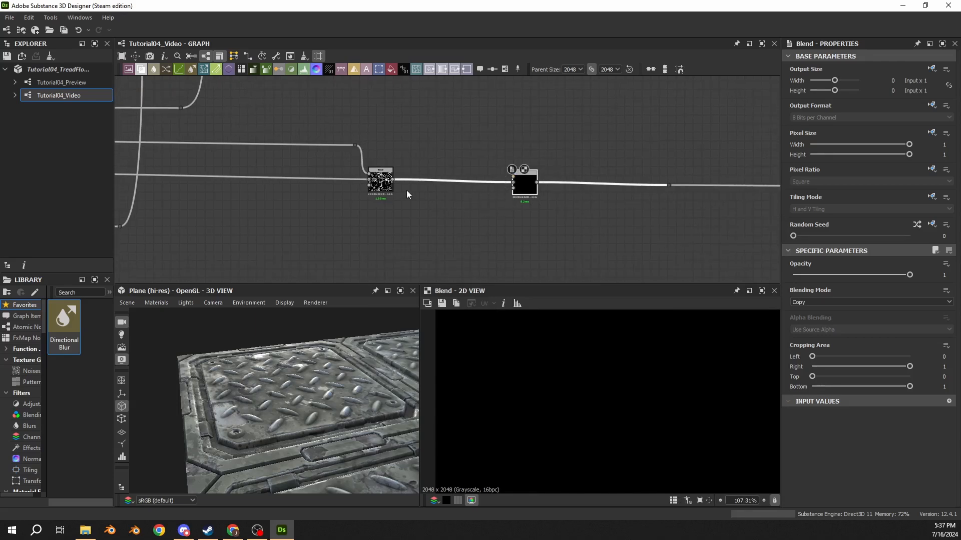
middle_click_drag(590, 206, 468, 220)
left_click_drag(393, 146, 563, 220)
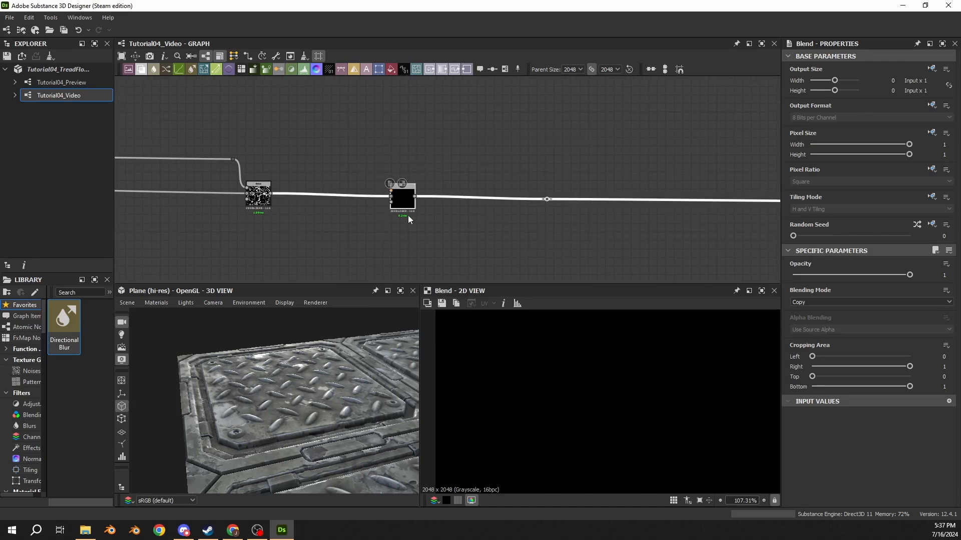
left_click_drag(408, 206, 540, 205)
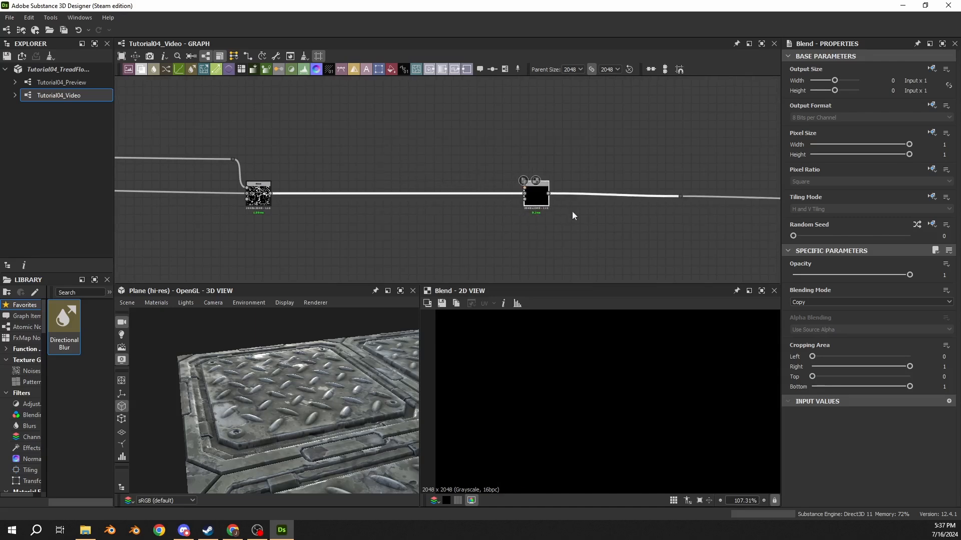
Step: Set the second metallic Blend's blending mode to Subtract and check the whole map and 3D surface
left_click(807, 301)
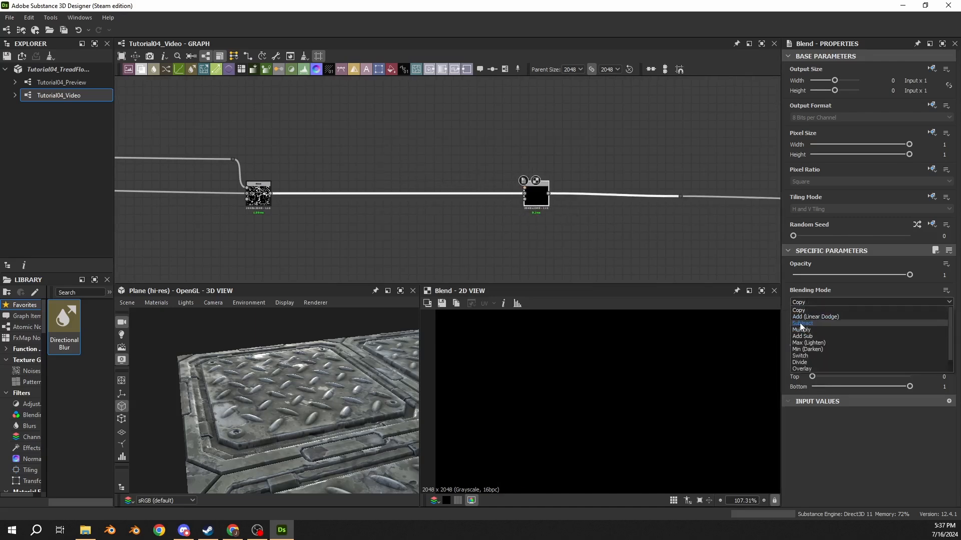
left_click(802, 323)
scroll(573, 402, "down", 5)
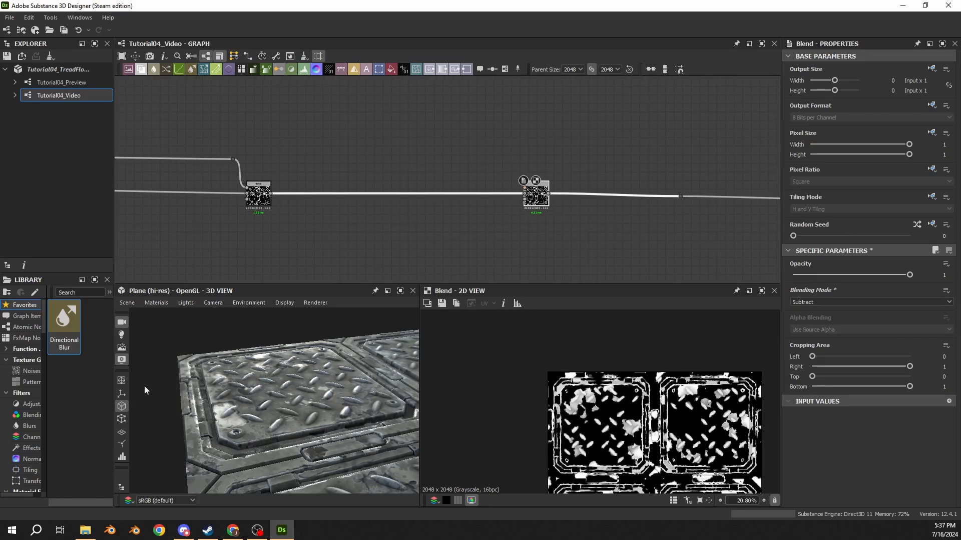
scroll(173, 382, "down", 4)
Step: Preview the grunge mask Blend that combines the Vector Warp Grayscale with the blurred Levels branch
scroll(416, 244, "down", 5)
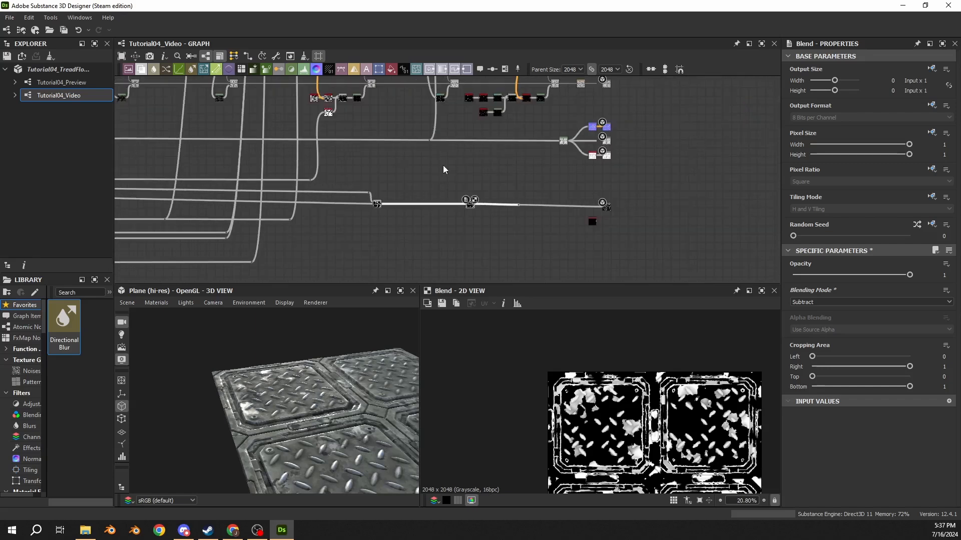
middle_click_drag(444, 167, 447, 243)
scroll(395, 142, "down", 4)
middle_click_drag(379, 83, 389, 152)
scroll(389, 155, "up", 7)
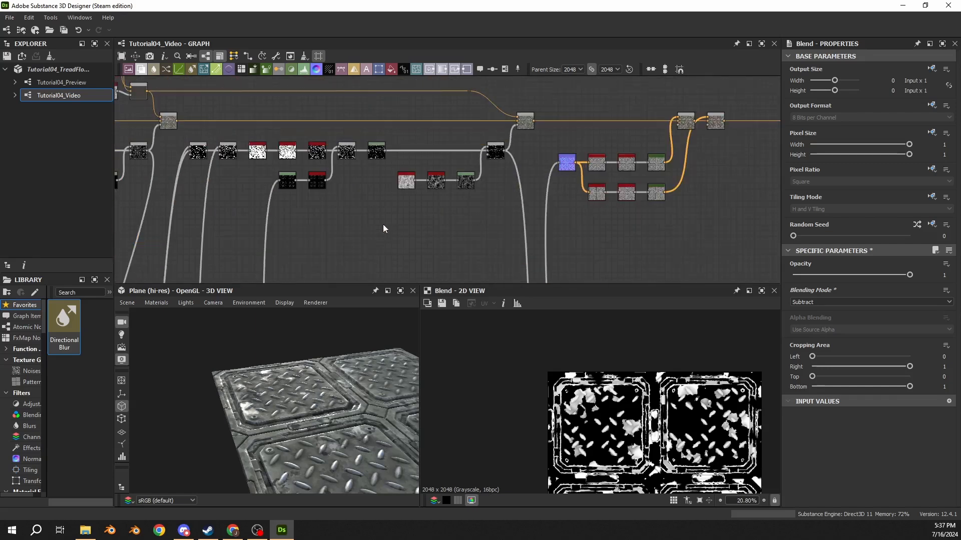
middle_click_drag(261, 199, 482, 173)
scroll(331, 128, "up", 7)
double_click(424, 135)
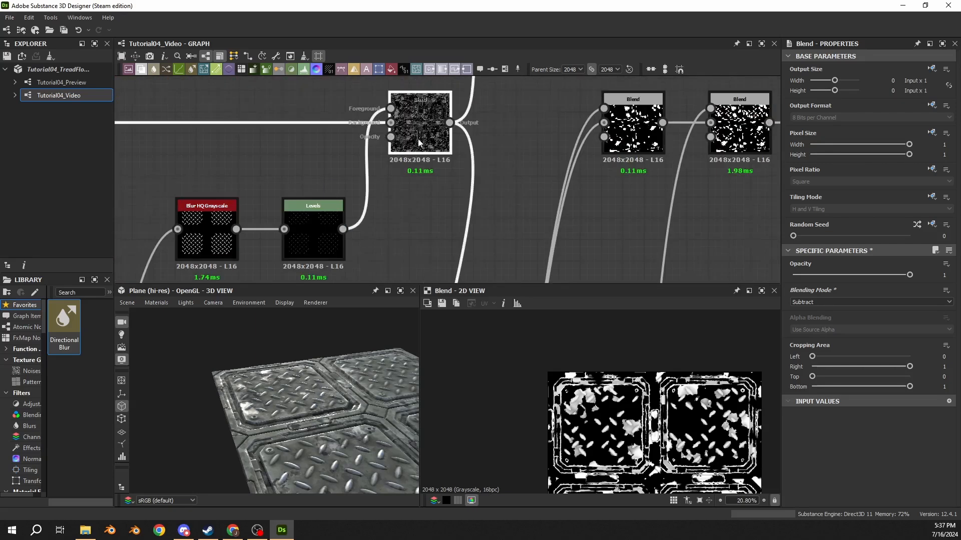
Step: Connect the grunge mask Blend's output to the foreground input of the second metallic Blend
scroll(430, 158, "down", 2)
scroll(429, 158, "down", 3)
left_click(440, 140)
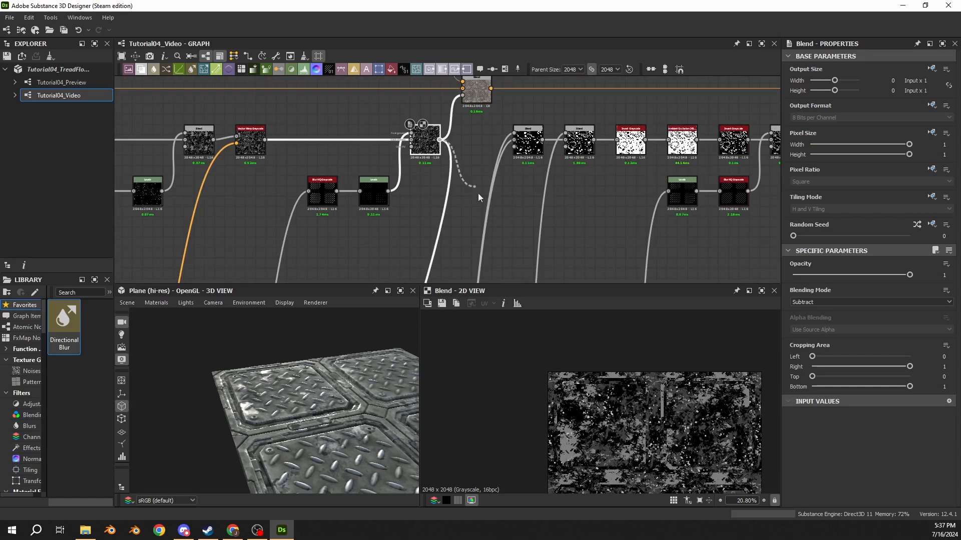
middle_click_drag(549, 238, 522, 131)
scroll(533, 202, "down", 8)
middle_click_drag(585, 241, 439, 146)
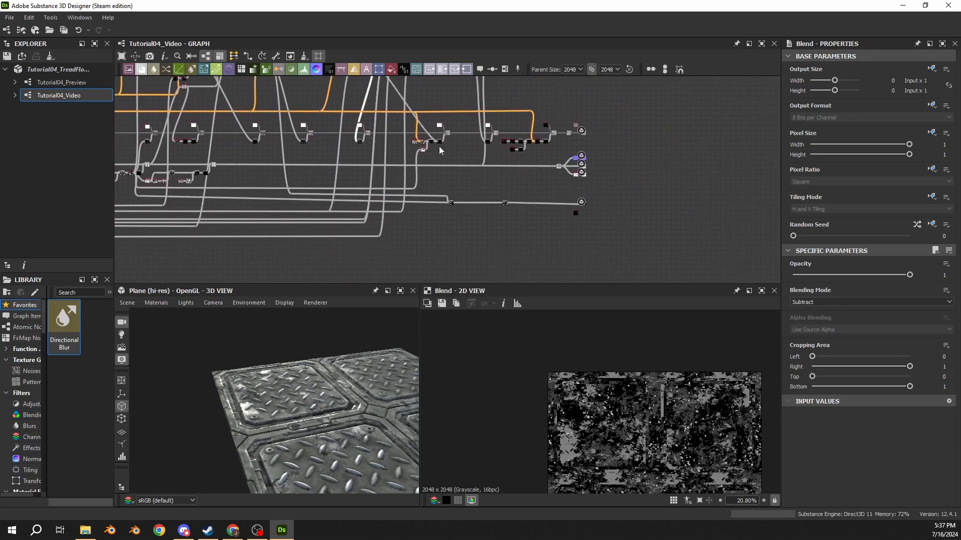
scroll(488, 211, "up", 4)
scroll(488, 211, "up", 4)
left_click(583, 162)
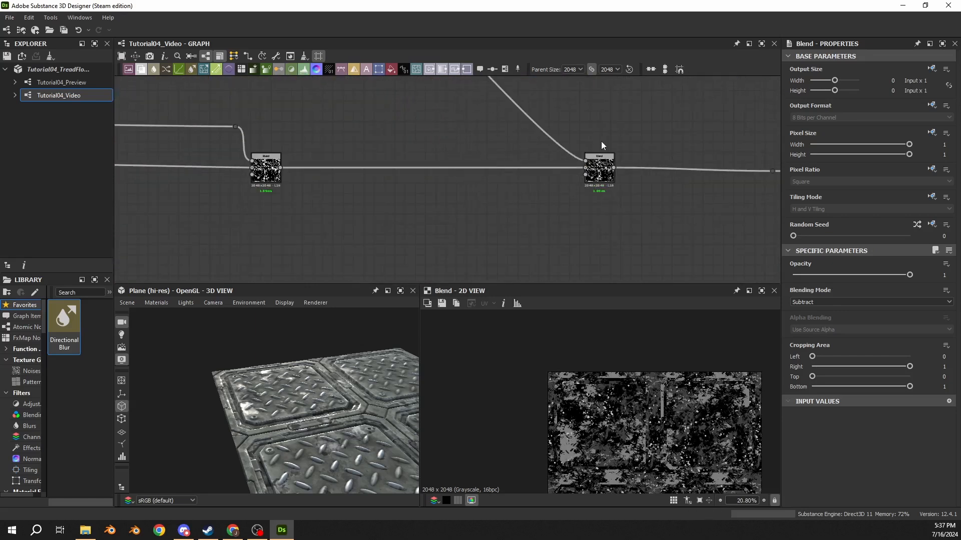
Step: Move both metallic Blend nodes back along the line so the second one sits beneath its grunge mask source
scroll(604, 138, "down", 6)
middle_click_drag(605, 134, 608, 168)
left_click_drag(632, 160, 491, 203)
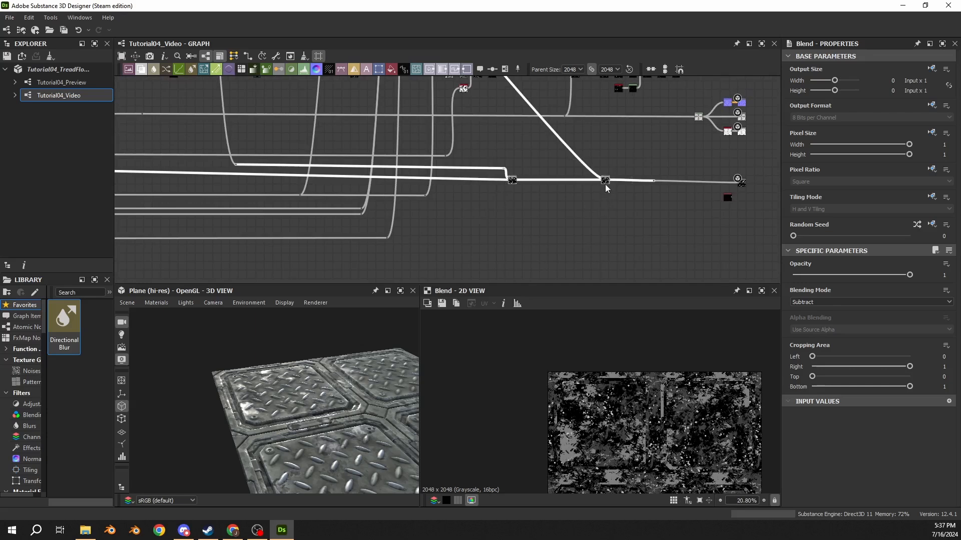
left_click_drag(605, 187, 360, 184)
scroll(409, 249, "down", 2)
middle_click_drag(361, 184, 483, 219)
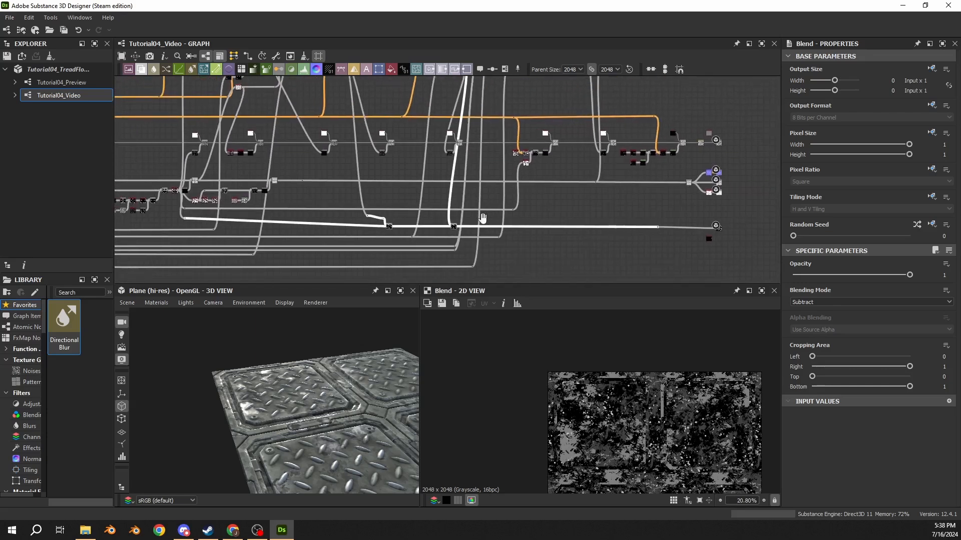
Step: Remove the dot node above the first metallic Blend and line that Blend up beneath its mask source
scroll(381, 215, "up", 2)
left_click(371, 217)
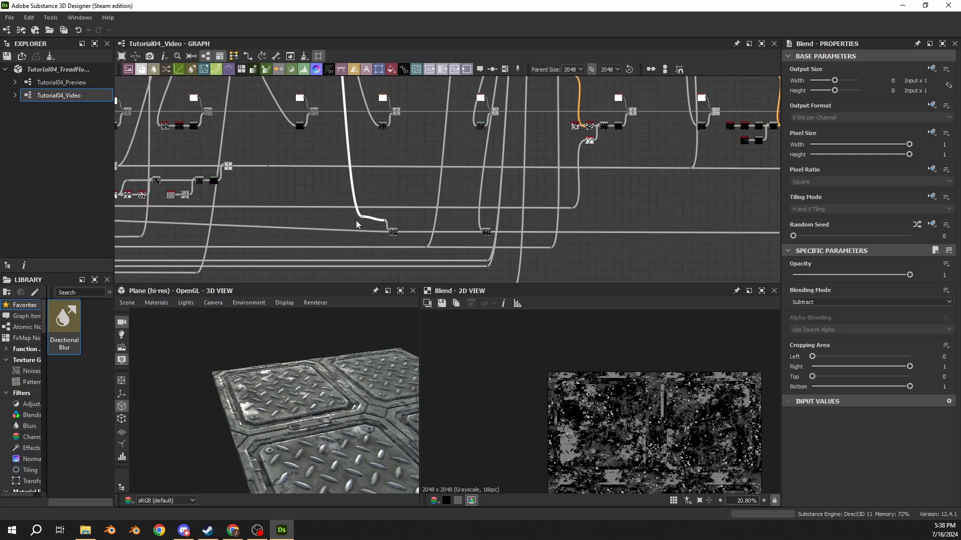
scroll(356, 223, "up", 2)
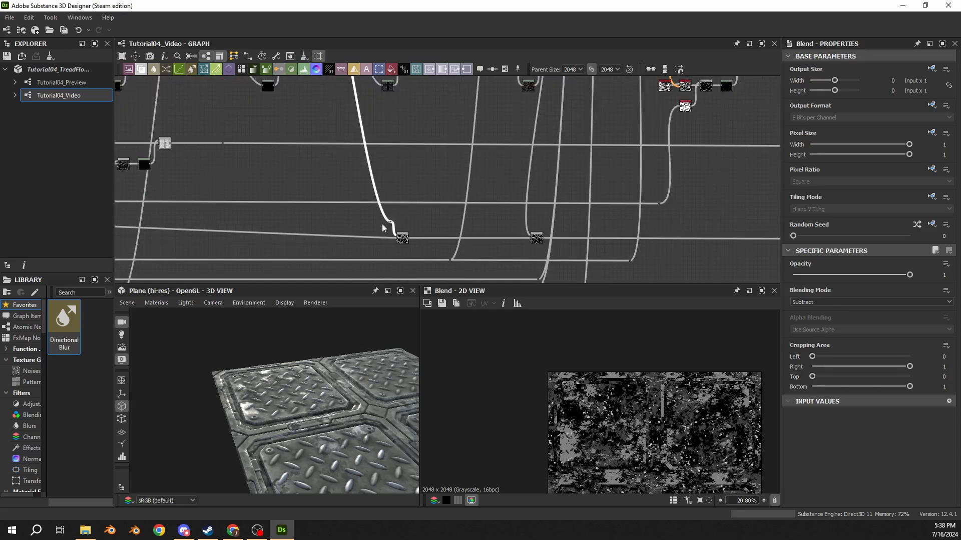
scroll(465, 193, "down", 3)
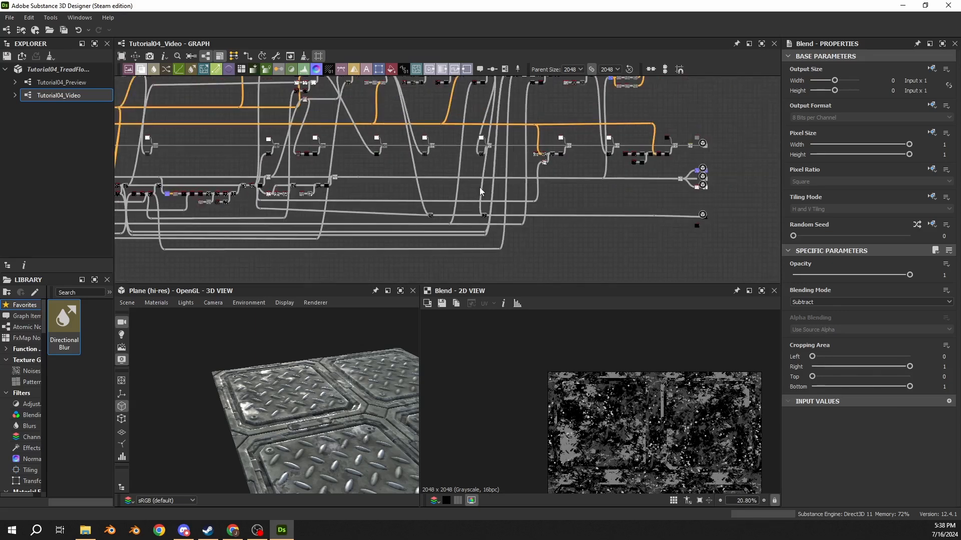
scroll(441, 193, "up", 5)
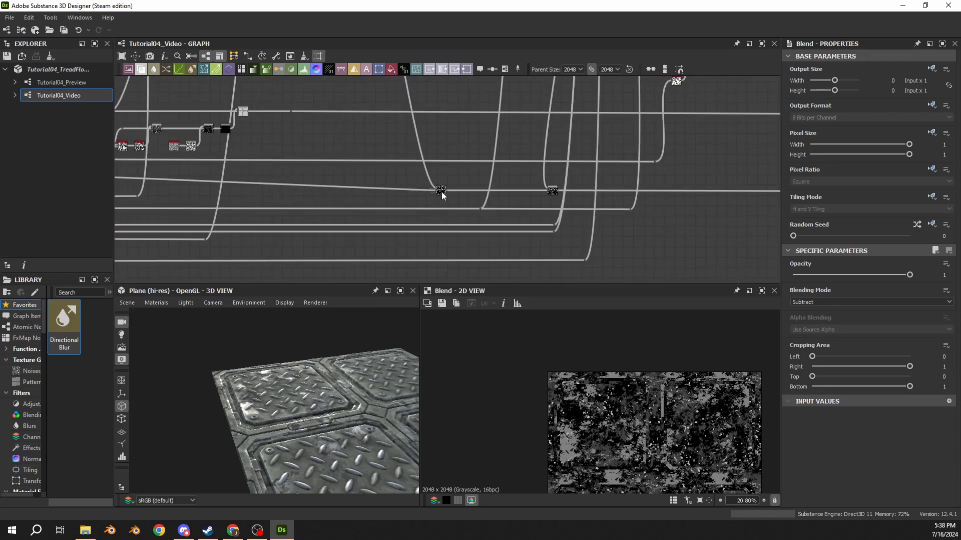
scroll(370, 195, "down", 6)
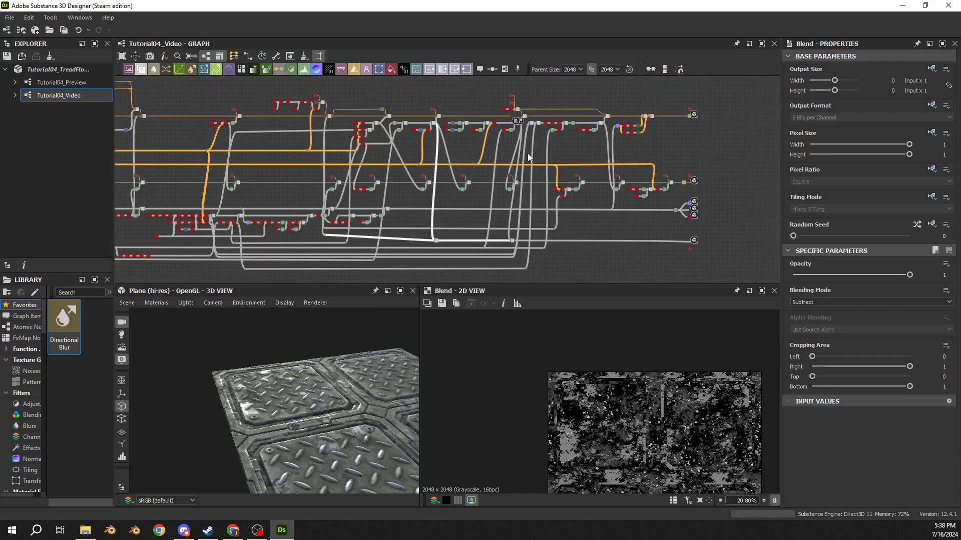
Step: Examine the grunge mask, the color Blend it drives and the second metallic Blend's result in the 2D view
scroll(511, 233, "up", 6)
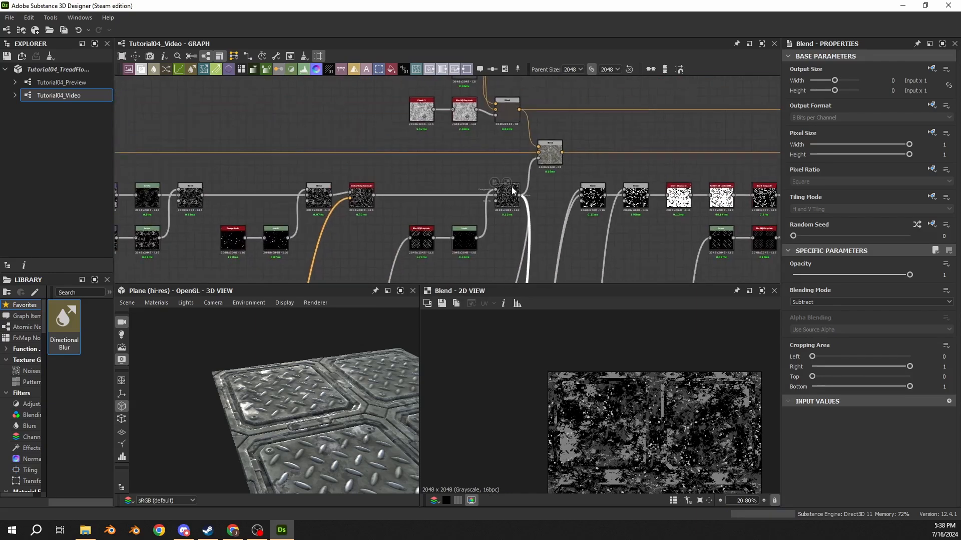
scroll(600, 394, "up", 5)
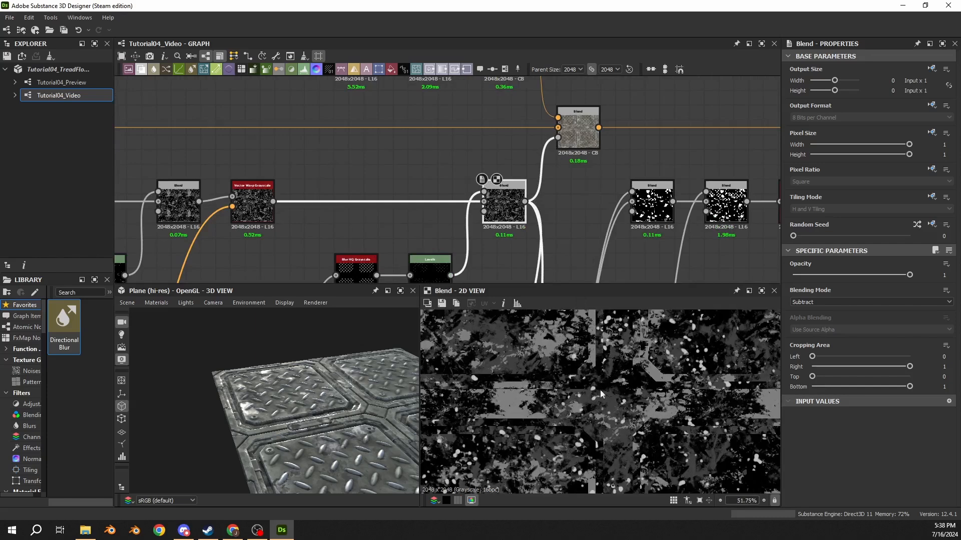
double_click(578, 129)
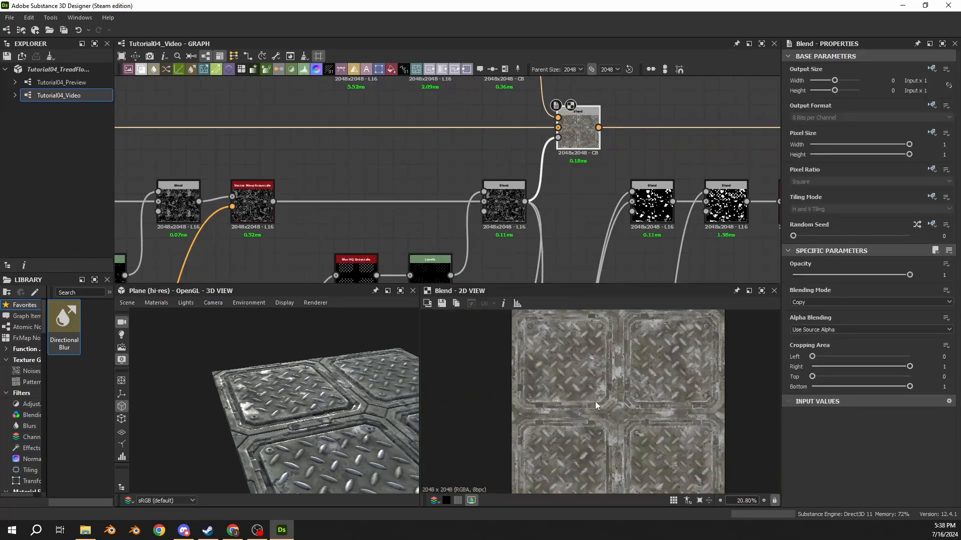
scroll(541, 211, "down", 3)
scroll(541, 190, "up", 8)
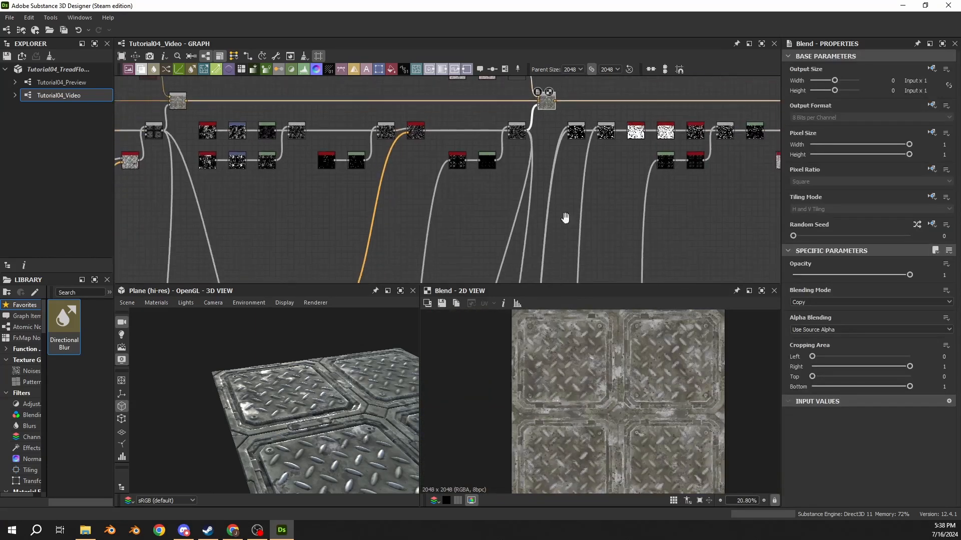
double_click(434, 187)
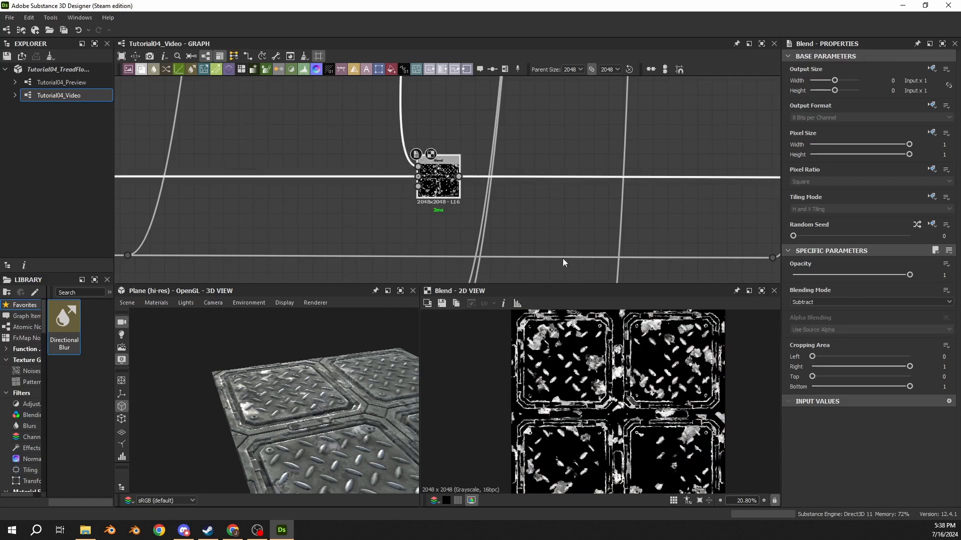
scroll(550, 360, "down", 2)
scroll(539, 352, "up", 6)
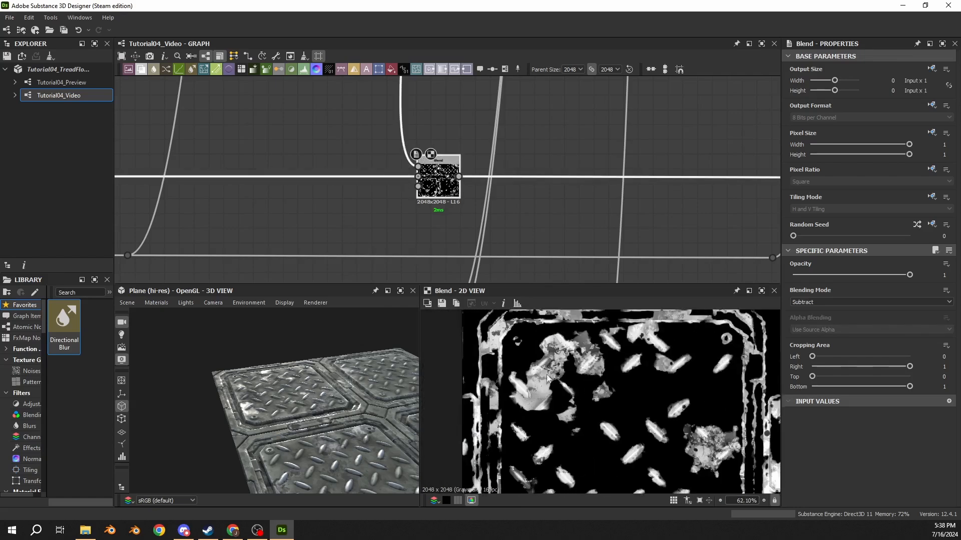
scroll(402, 223, "down", 5)
scroll(427, 229, "up", 4)
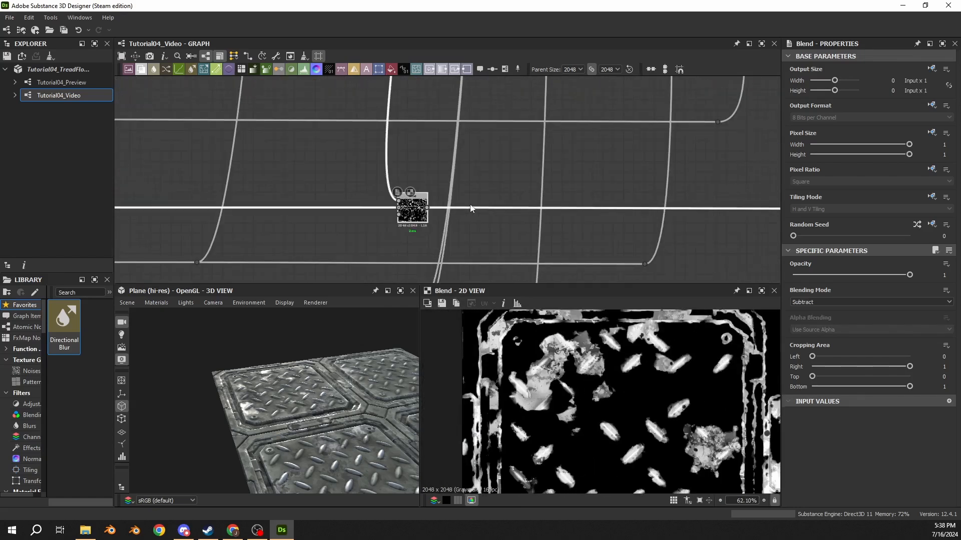
Step: Insert a third Blend node after the second metallic Blend and place it farther along the line toward the Metallic output
middle_click_drag(470, 209, 265, 224)
scroll(325, 239, "down", 4)
left_click_drag(419, 205, 409, 271)
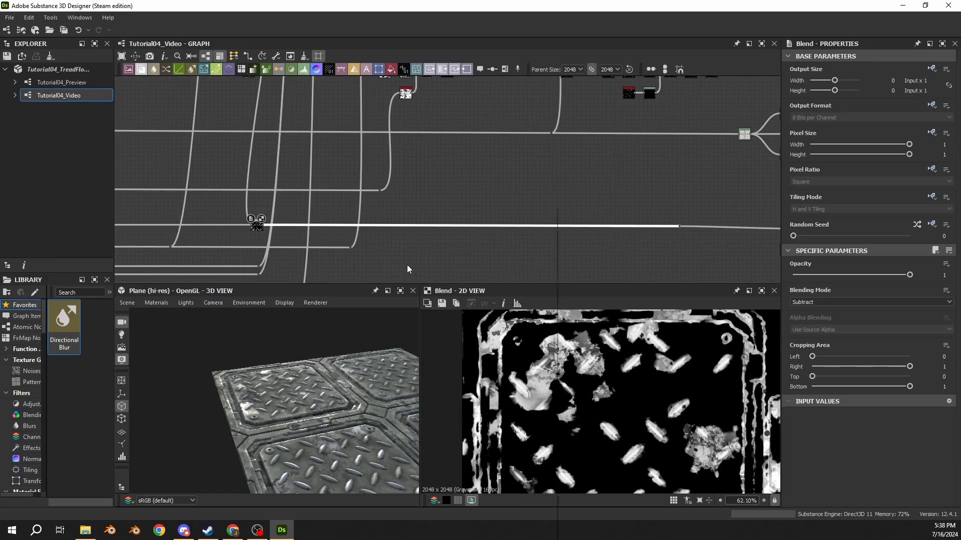
key("space")
key("Return")
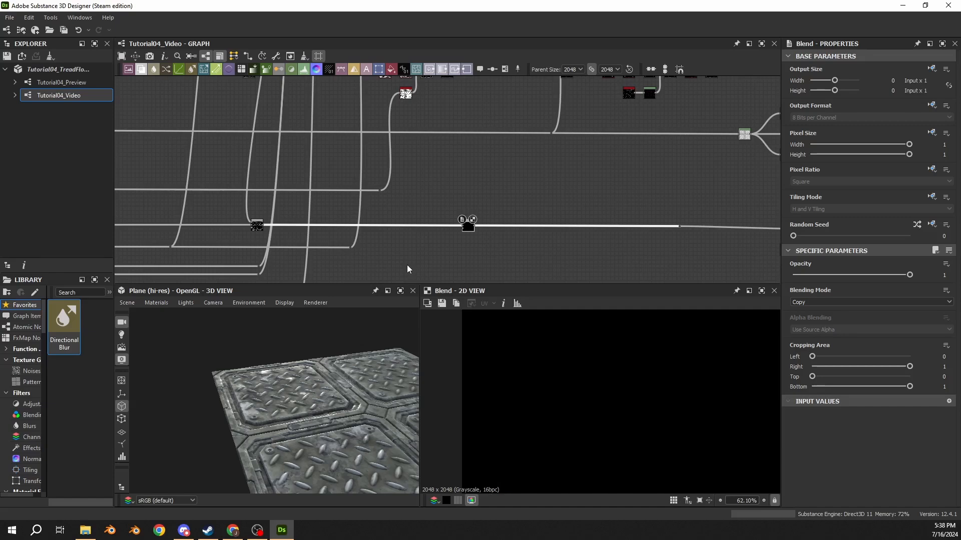
scroll(488, 249, "down", 3)
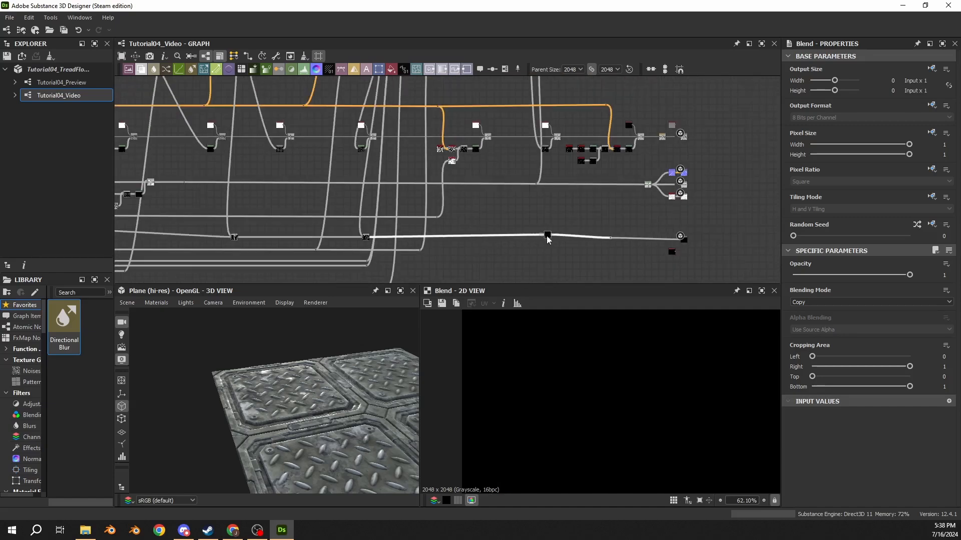
Step: Check the subtracted mask that drives the last color Blend and connect its output to the third metallic Blend
scroll(488, 240, "up", 3)
scroll(493, 178, "up", 2)
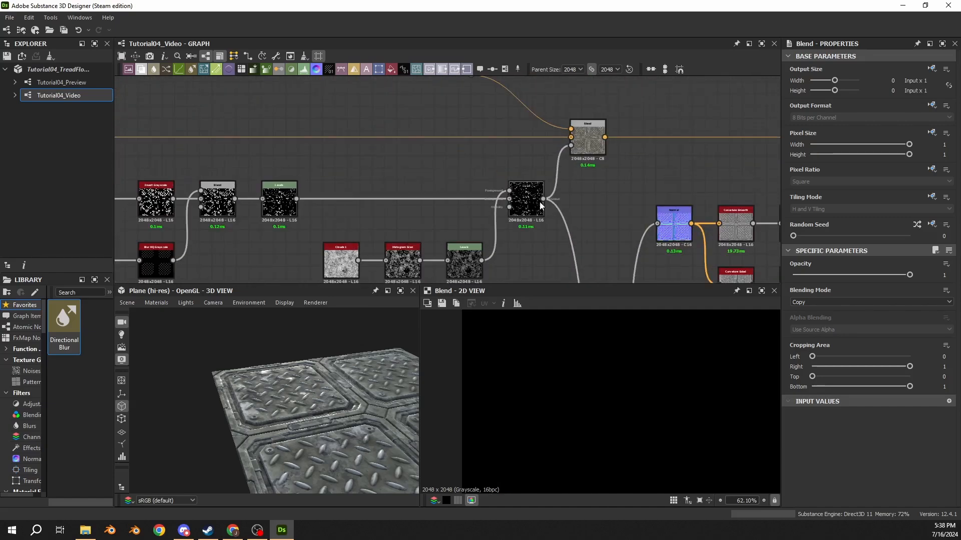
left_click(526, 202)
scroll(623, 412, "down", 3)
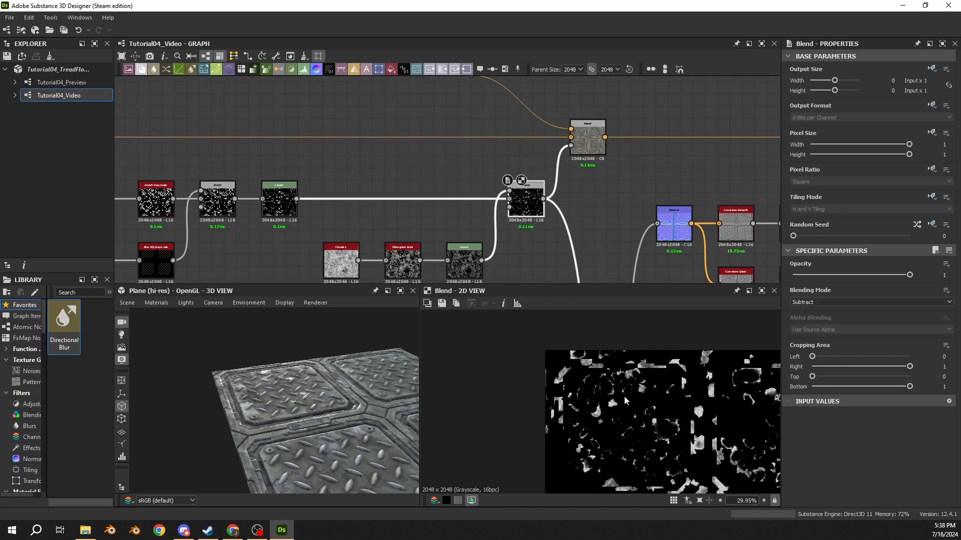
right_click(549, 236)
left_click(527, 246)
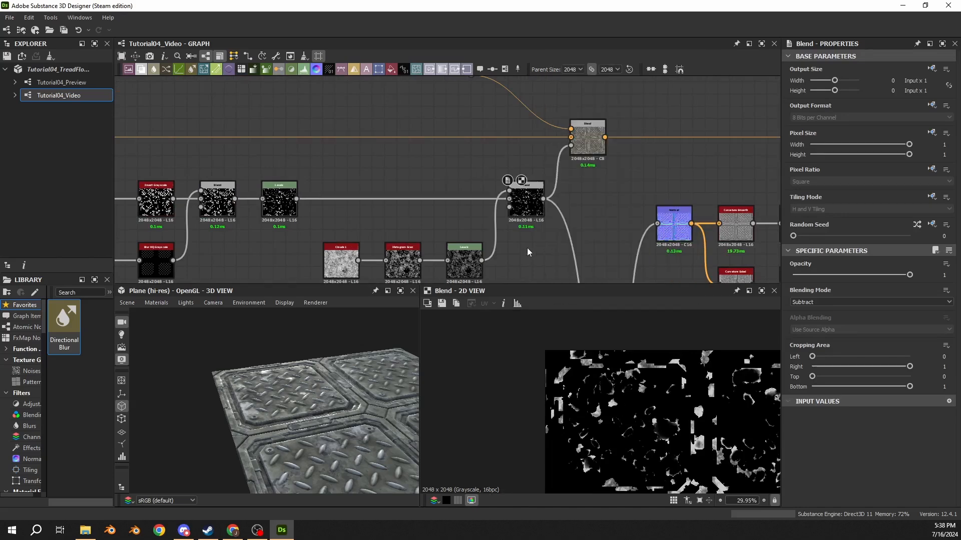
middle_click_drag(543, 228, 478, 187)
left_click_drag(478, 158, 529, 215)
scroll(495, 201, "up", 5)
scroll(520, 215, "down", 5)
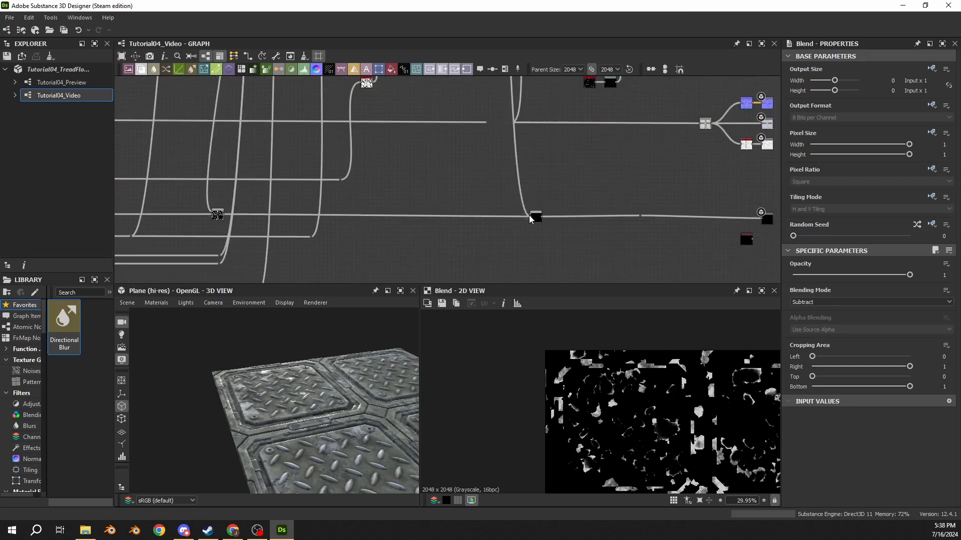
Step: Set the third metallic Blend's blending mode to Subtract
left_click(533, 217)
left_click(866, 303)
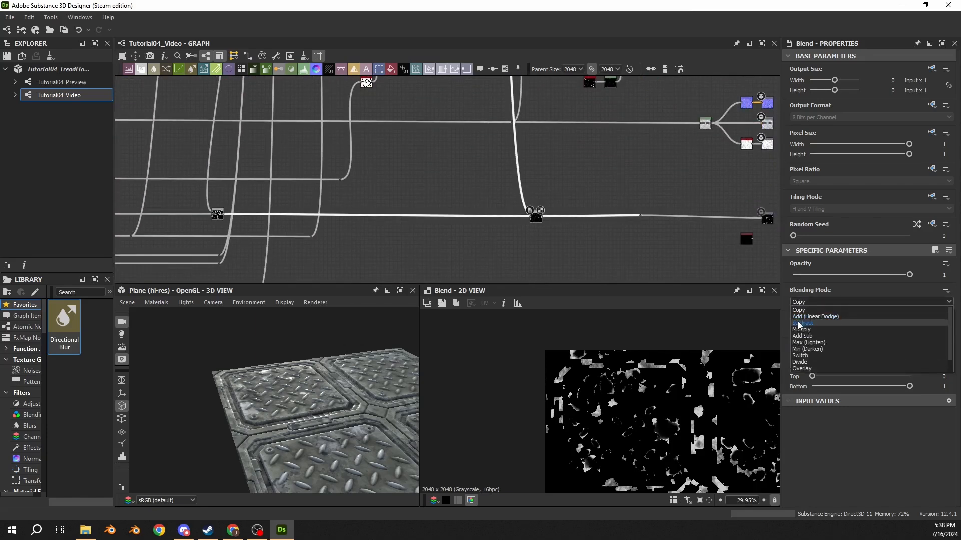
left_click(797, 326)
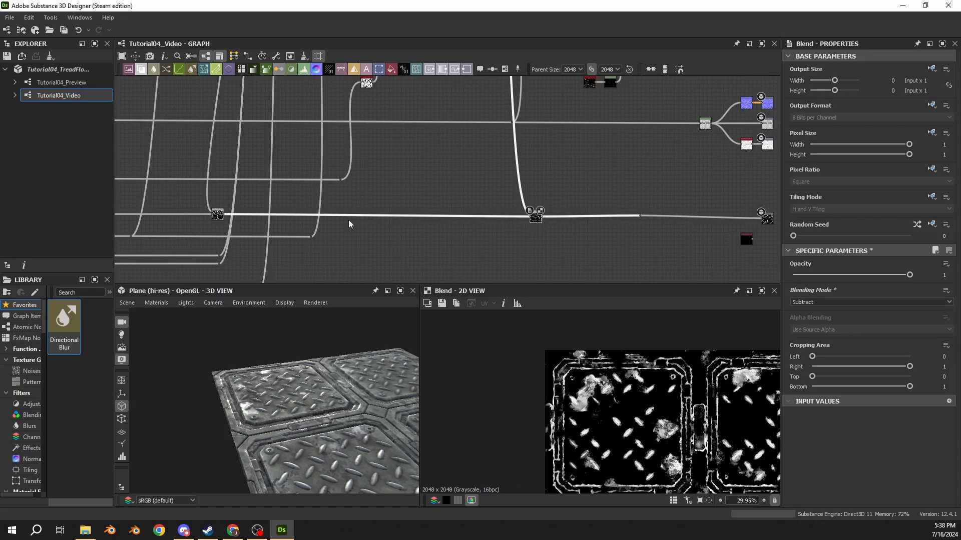
Step: Remove the dot node between the third metallic Blend and the Metallic output so they link directly
left_click(217, 215)
left_click(536, 221)
left_click(645, 225)
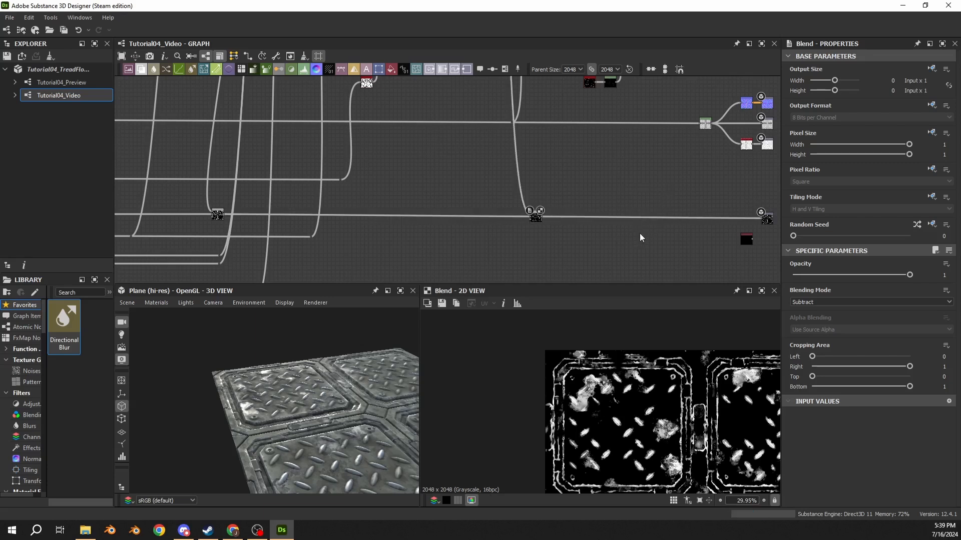
Step: Connect the wear mask's dot node straight to the Metallic output, bypassing the three subtracting Blend nodes
scroll(299, 385, "up", 10)
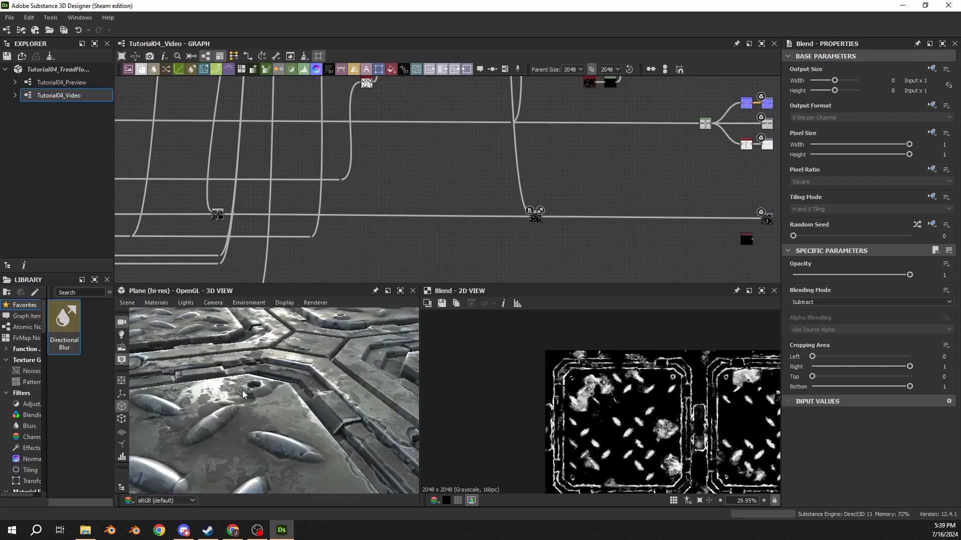
scroll(300, 385, "up", 2)
scroll(596, 191, "down", 3)
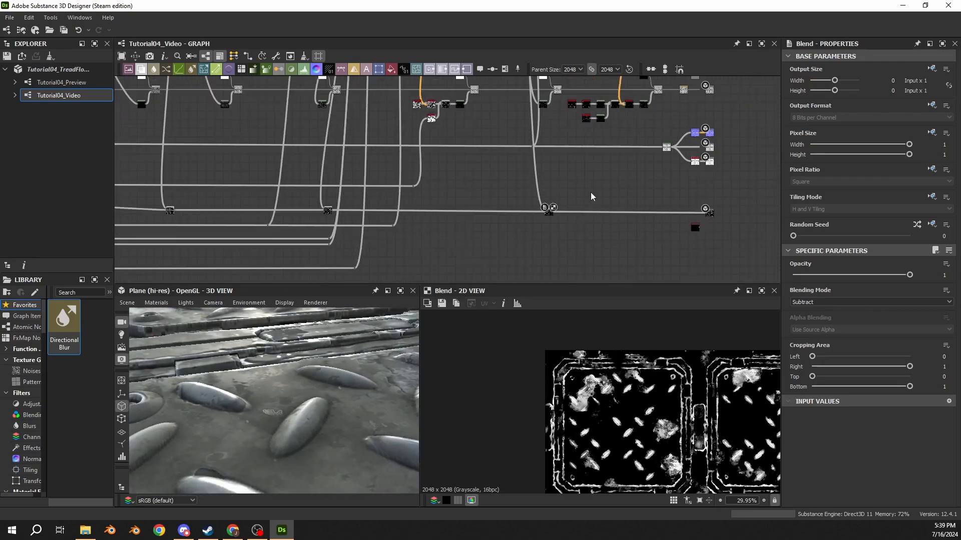
middle_click_drag(252, 196, 446, 197)
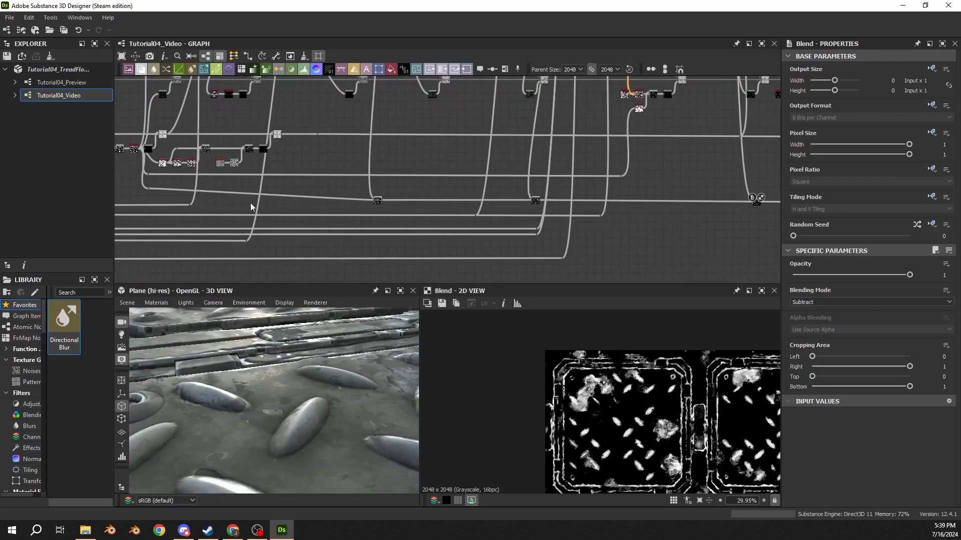
left_click(150, 188)
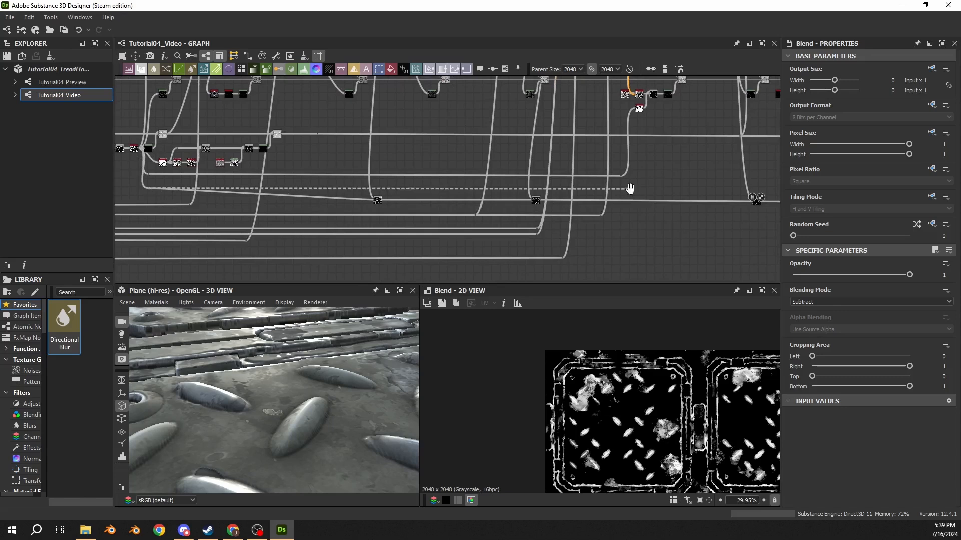
middle_click_drag(628, 187, 311, 190)
middle_click_drag(544, 182, 415, 175)
scroll(465, 198, "up", 7)
left_click(471, 196)
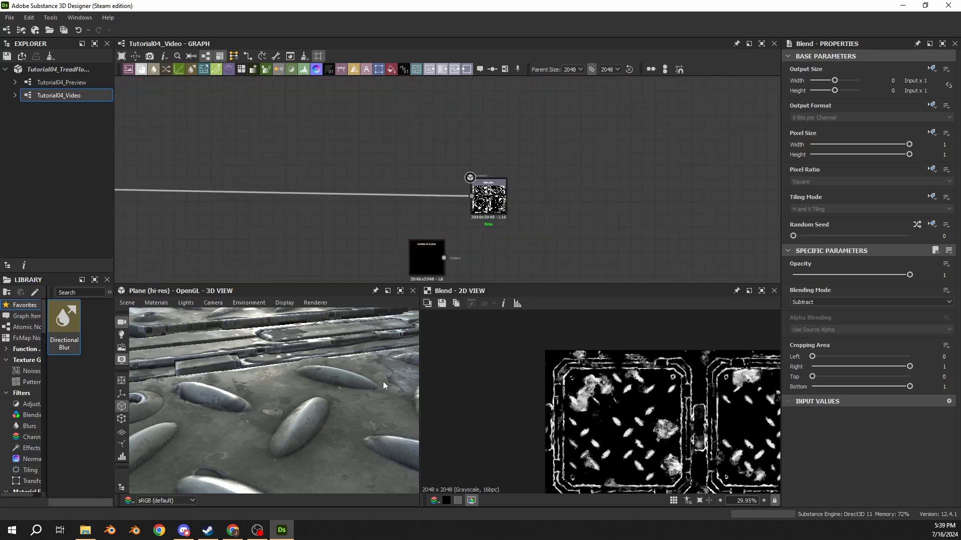
Step: Examine how the unsubtracted metallic mask looks on the treads, chipped spots and panel edges in the 3D view
scroll(383, 382, "down", 5)
left_click_drag(345, 370, 289, 396)
left_click_drag(299, 383, 292, 434, "alt")
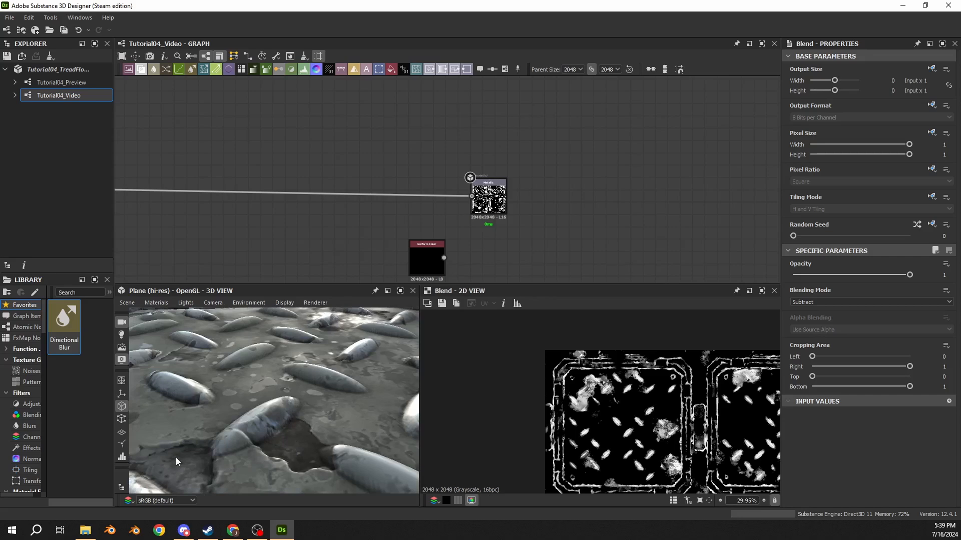
middle_click_drag(391, 207, 459, 204)
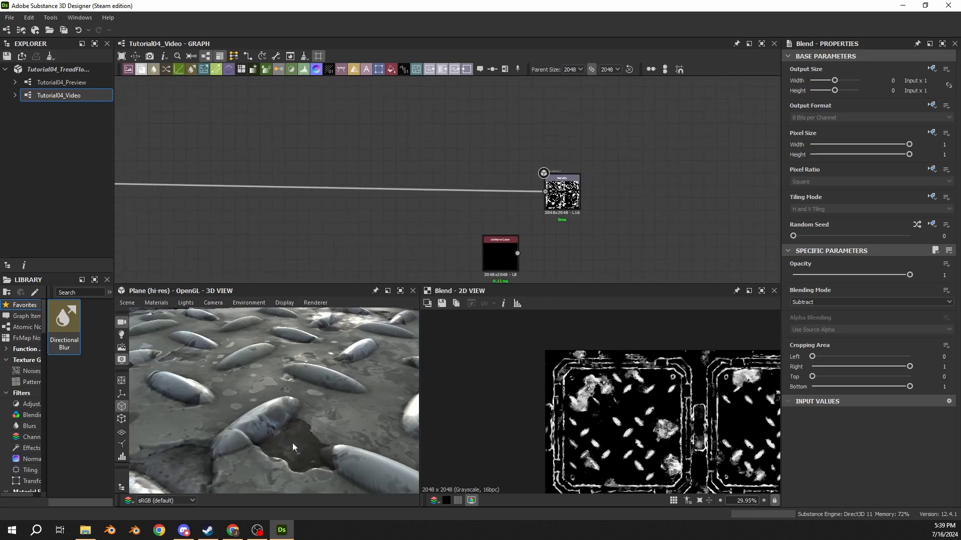
scroll(294, 447, "down", 5)
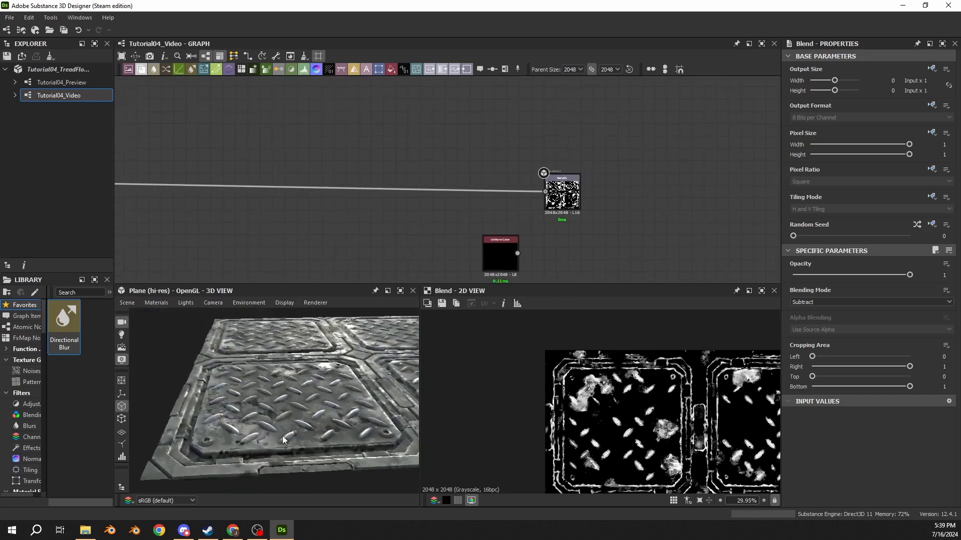
scroll(308, 444, "up", 5)
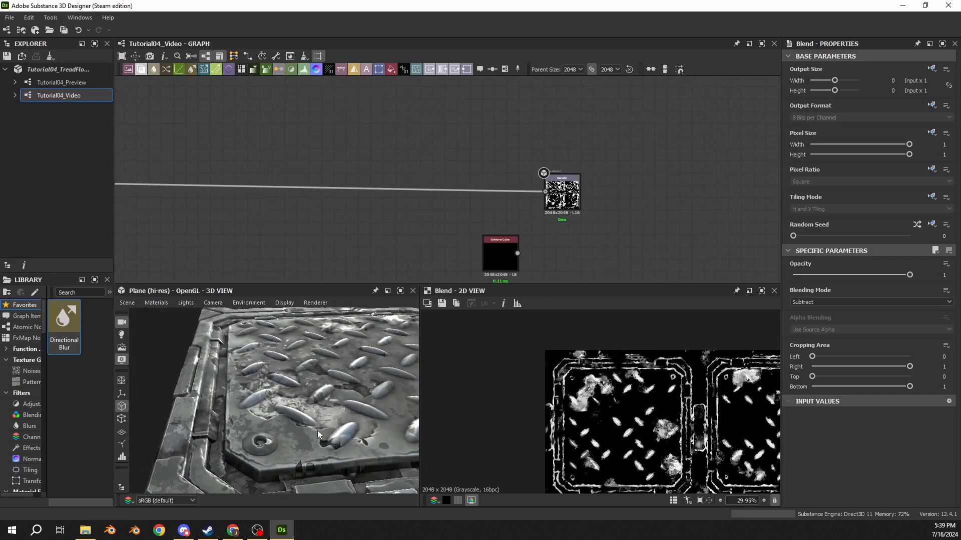
scroll(329, 417, "down", 3)
left_click_drag(323, 417, 314, 392)
middle_click_drag(315, 392, 294, 406)
left_click_drag(294, 410, 320, 391)
Step: Show the Metallic output in the 2D view and examine the worn patches and treads up close
double_click(554, 199)
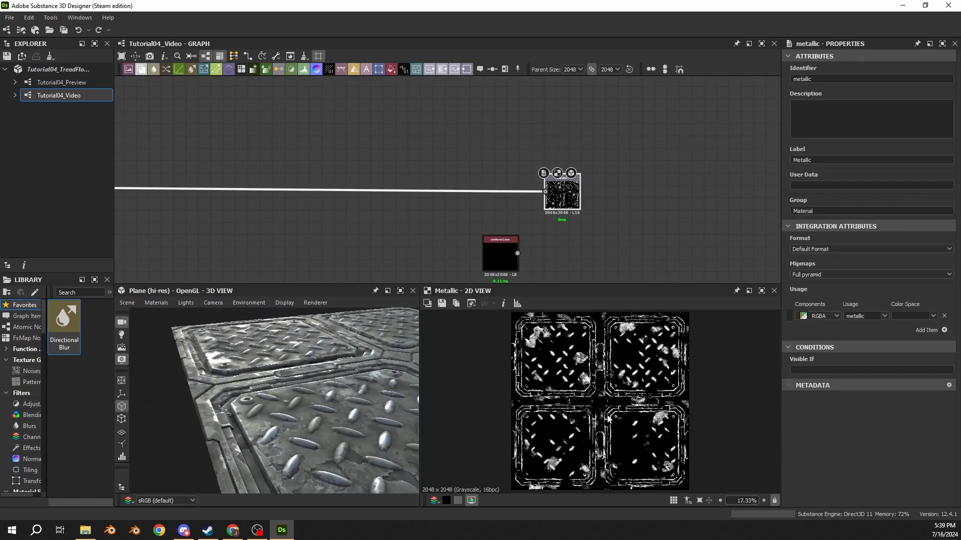
scroll(535, 412, "up", 4)
scroll(535, 411, "down", 3)
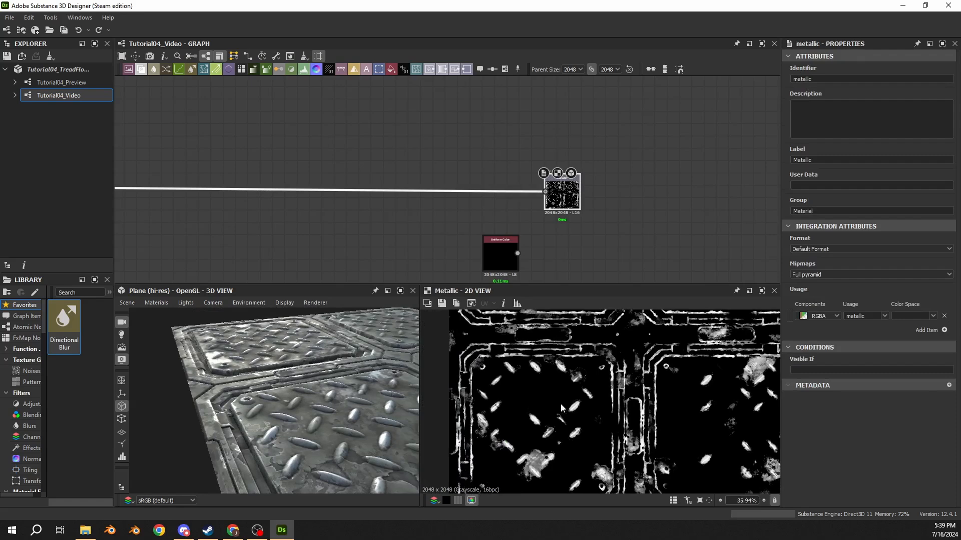
scroll(509, 425, "up", 4)
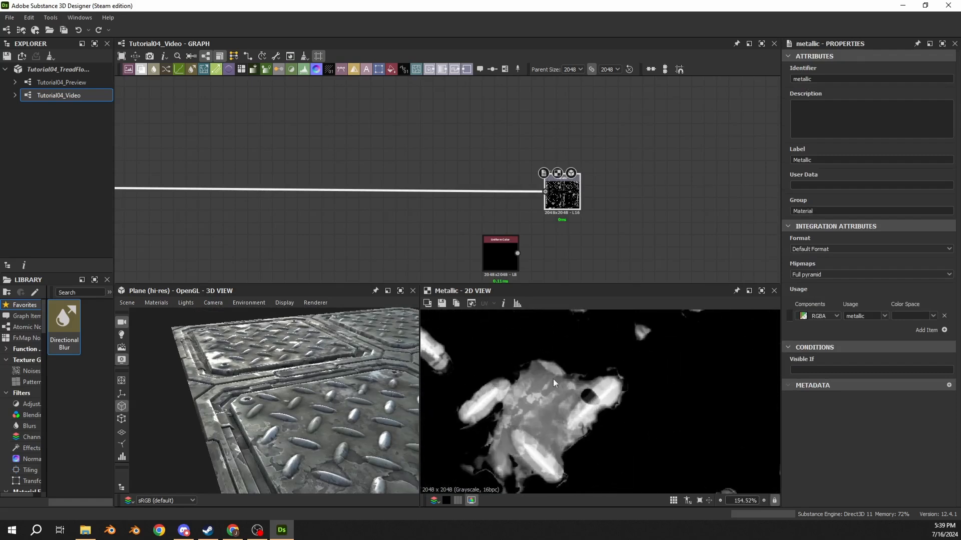
scroll(553, 402, "down", 6)
mouse_move(553, 401)
middle_mouse_down()
mouse_move(493, 419)
mouse_move(472, 495)
mouse_move(558, 413)
middle_mouse_up()
scroll(321, 392, "down", 4)
middle_click_drag(321, 393, 276, 390)
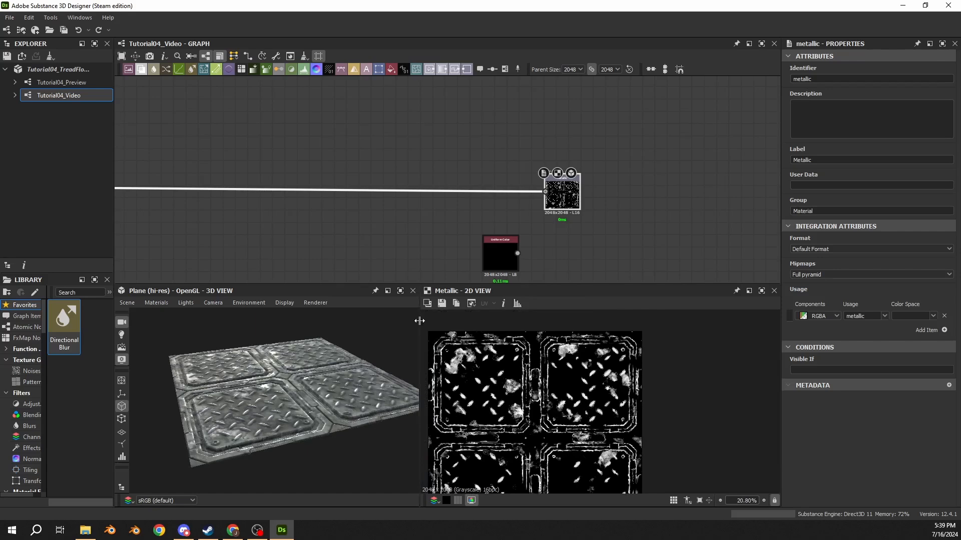
Step: Enlarge the 3D view by widening it against the 2D view and raising its border over the graph
left_click_drag(419, 322, 451, 321)
left_click_drag(422, 361, 372, 405)
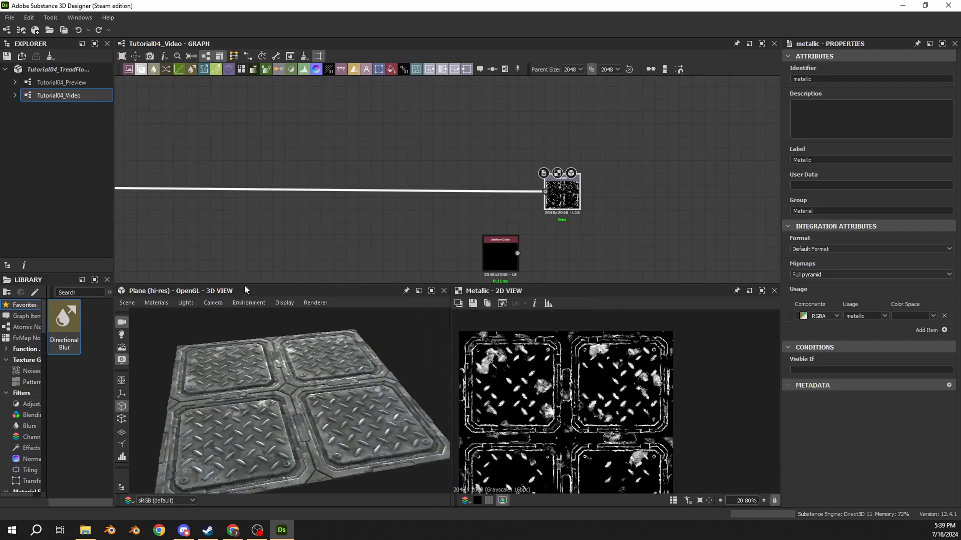
left_click_drag(244, 285, 249, 148)
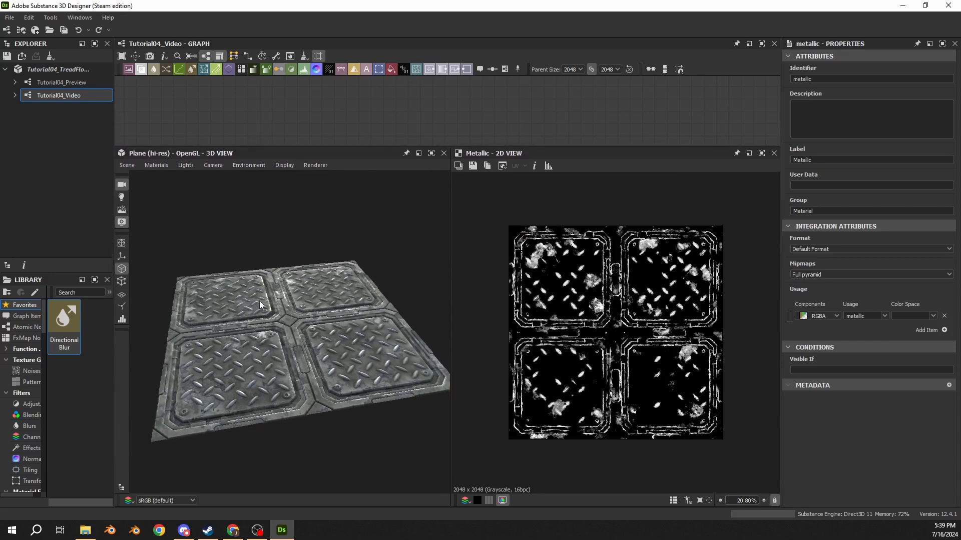
Step: Edit the Default material of the 3D view and set its UV tiling to 2
left_click_drag(259, 305, 165, 164)
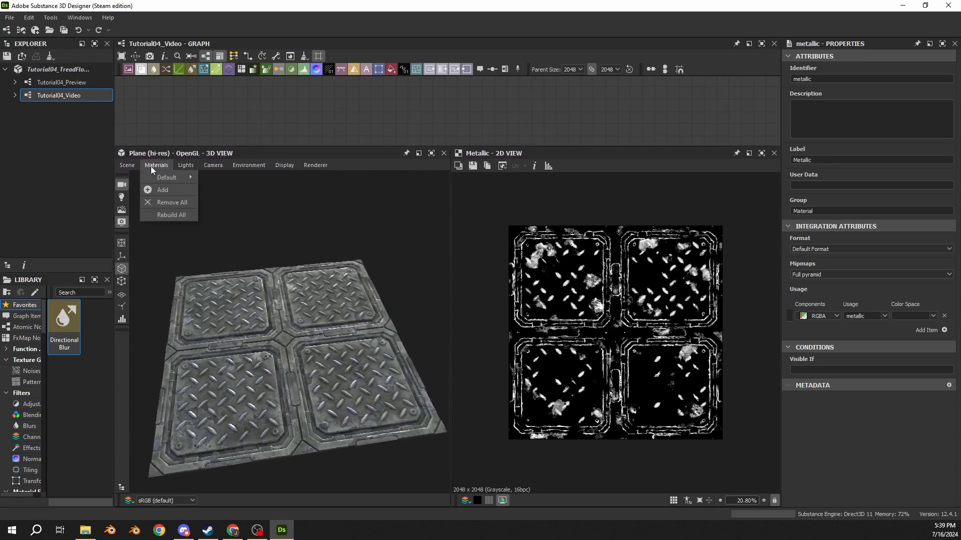
mouse_move(160, 178)
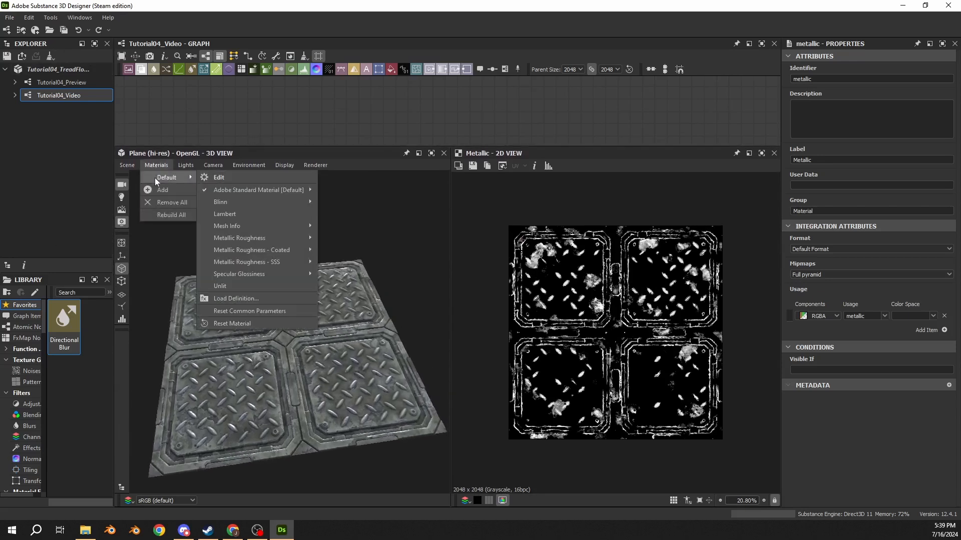
left_click(208, 176)
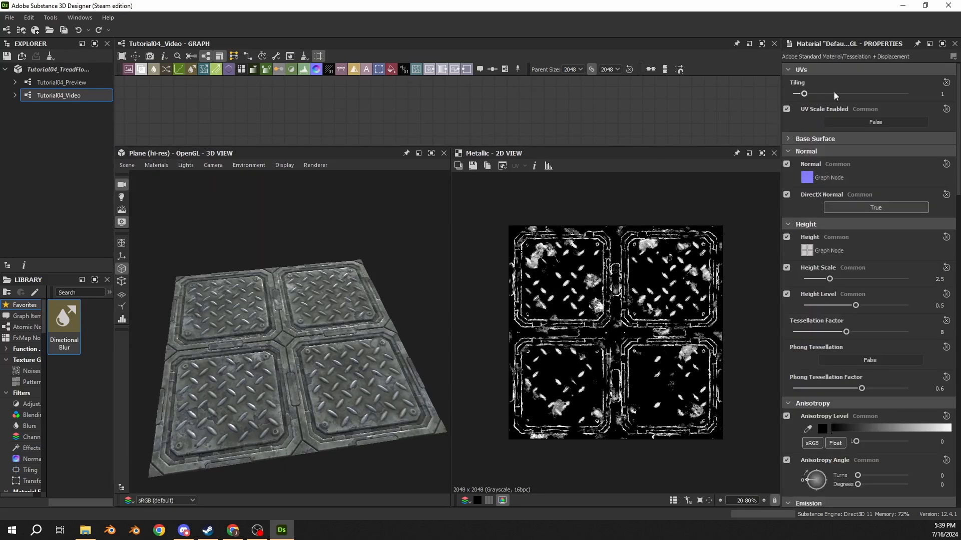
mouse_move(384, 259)
left_mouse_down()
mouse_move(394, 238)
mouse_move(385, 276)
left_mouse_up()
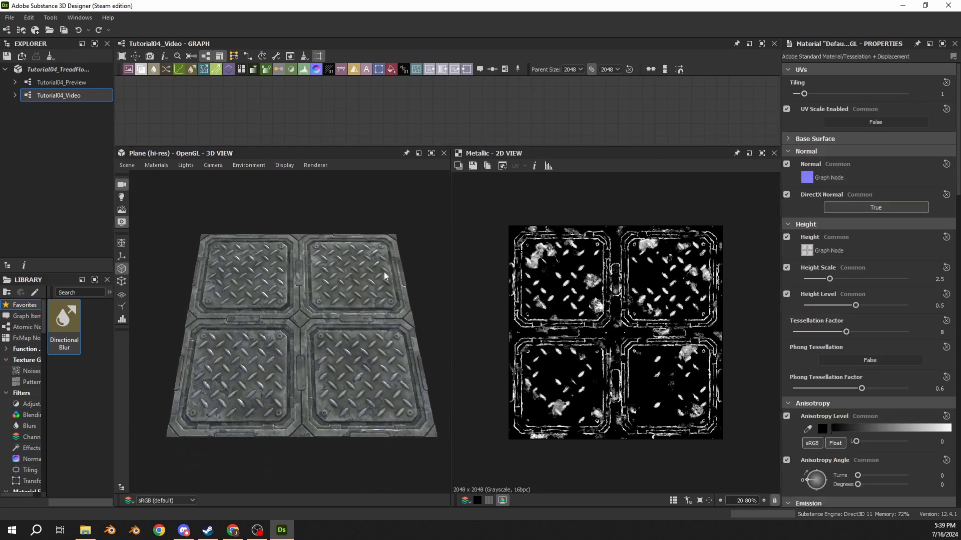
type("2")
key("Return")
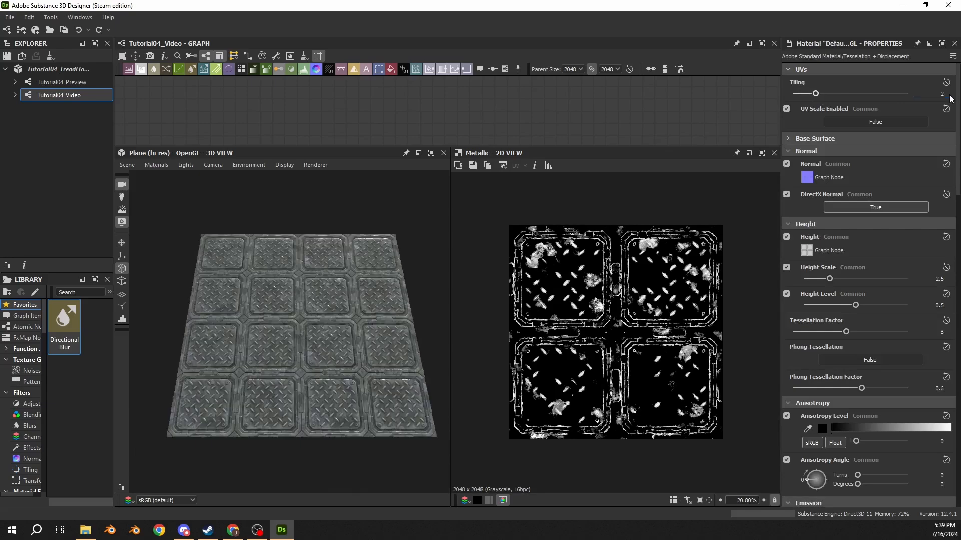
Step: Widen the 3D view further and examine the tiled floor for visible repetition from several angles
scroll(334, 274, "up", 6)
scroll(300, 260, "down", 3)
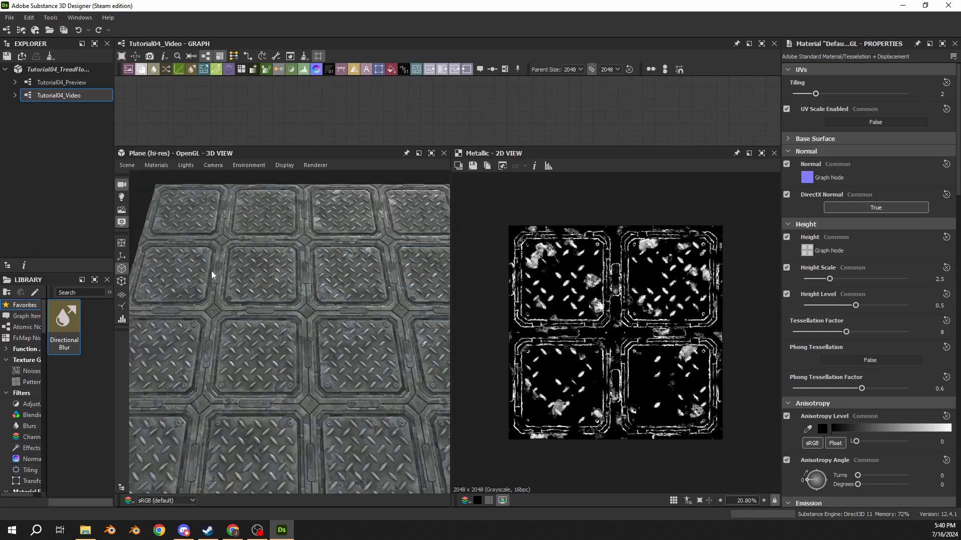
left_click_drag(295, 311, 690, 183)
left_click_drag(476, 295, 400, 272)
left_click_drag(297, 245, 400, 262)
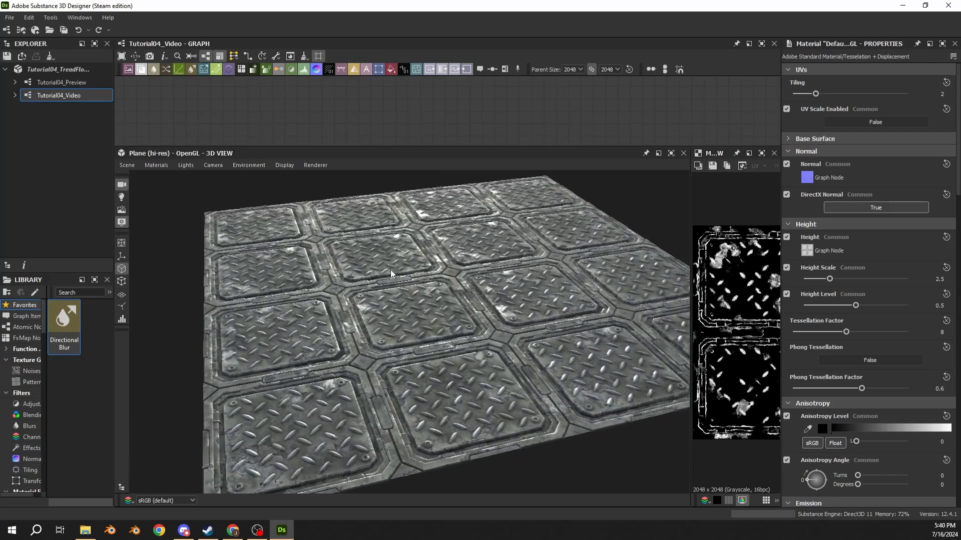
left_click_drag(463, 237, 442, 350)
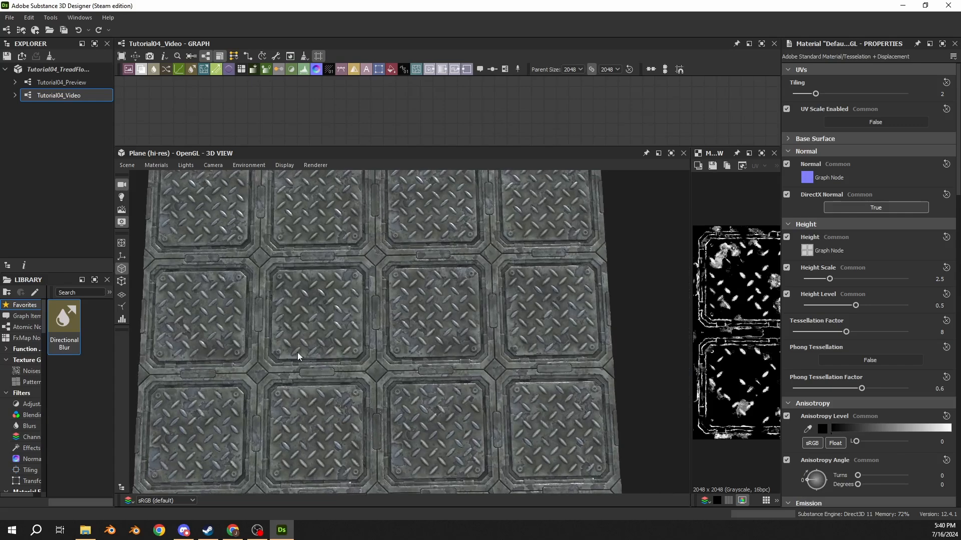
left_click_drag(397, 313, 431, 225)
left_click_drag(397, 265, 383, 290)
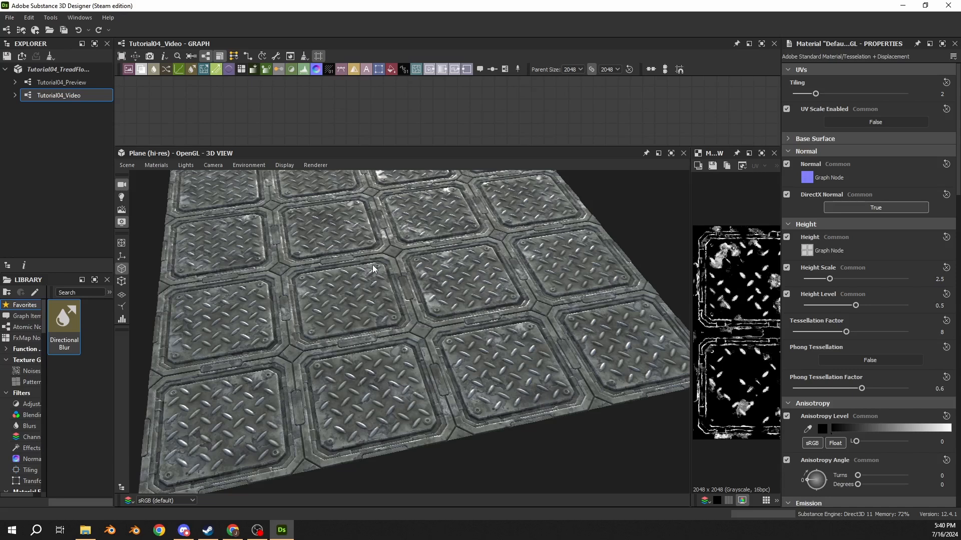
left_click_drag(373, 269, 387, 302)
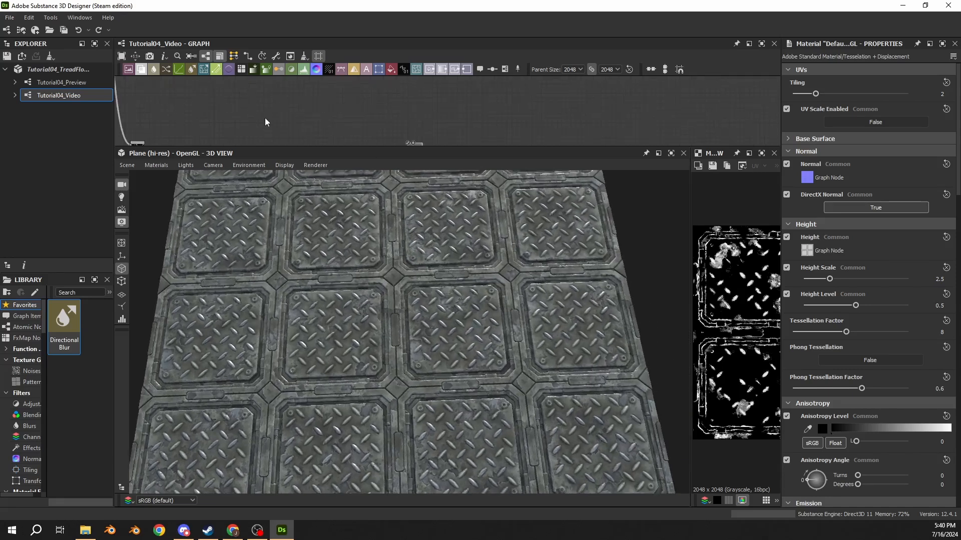
Step: Set the Position of the Histogram Scan feeding the wear patches' slope blur to 0.47 and check the floor
middle_click_drag(266, 123, 472, 103)
middle_click_drag(273, 115, 455, 108)
middle_click_drag(235, 110, 322, 76)
middle_click_drag(200, 113, 331, 104)
scroll(302, 120, "up", 2)
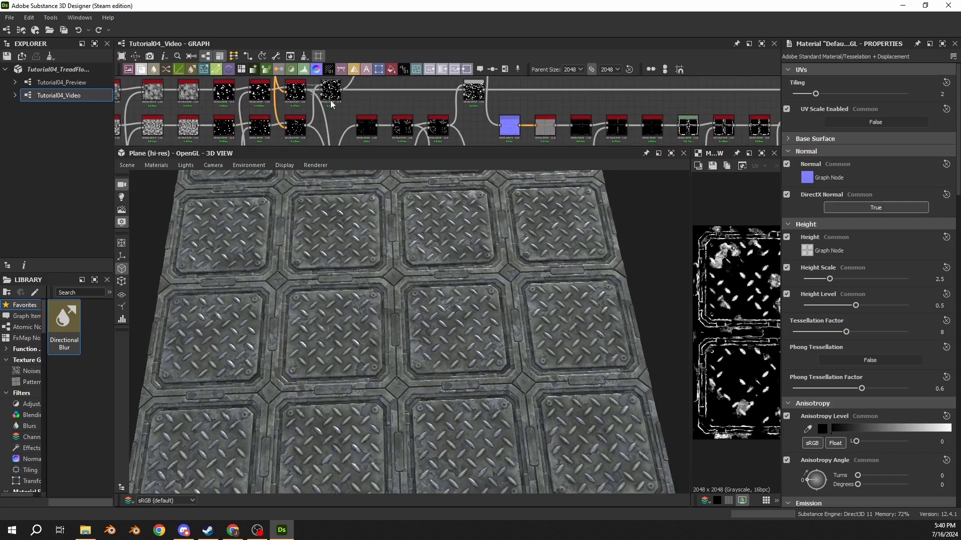
left_click(264, 101)
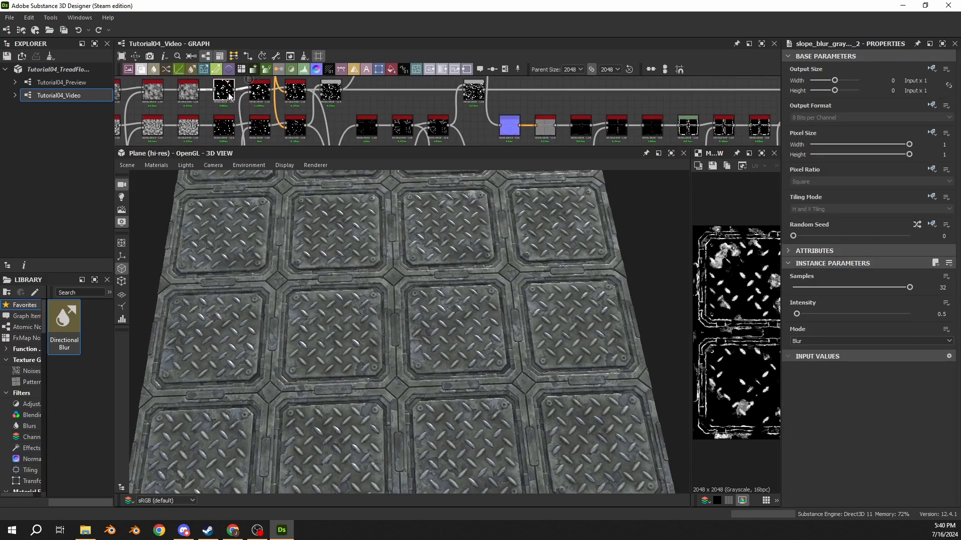
left_click(228, 94)
left_click_drag(847, 287, 848, 287)
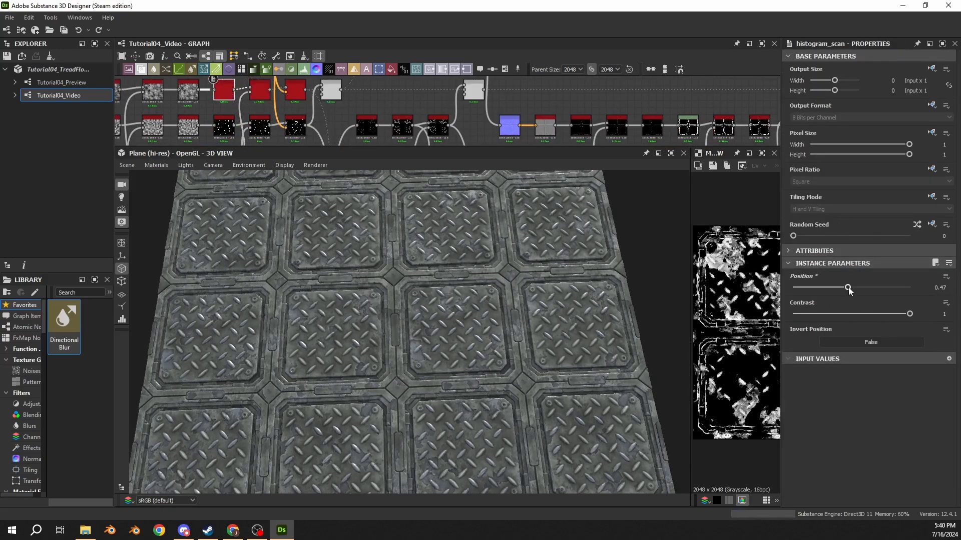
left_click_drag(432, 389, 440, 272)
scroll(367, 258, "up", 3)
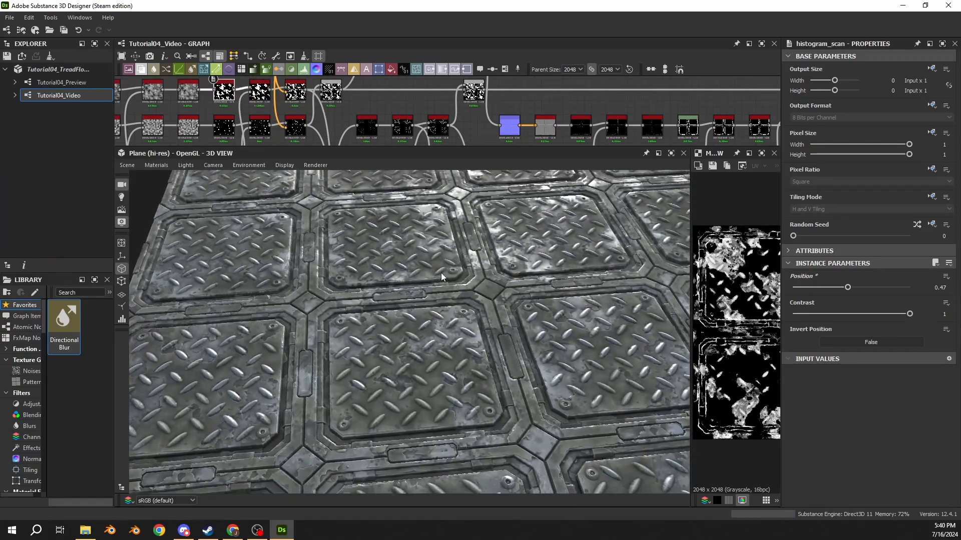
Step: Set the Position of the Histogram Scan in the row below the previous one to 0.48 and check the tiled floor
left_click(226, 131)
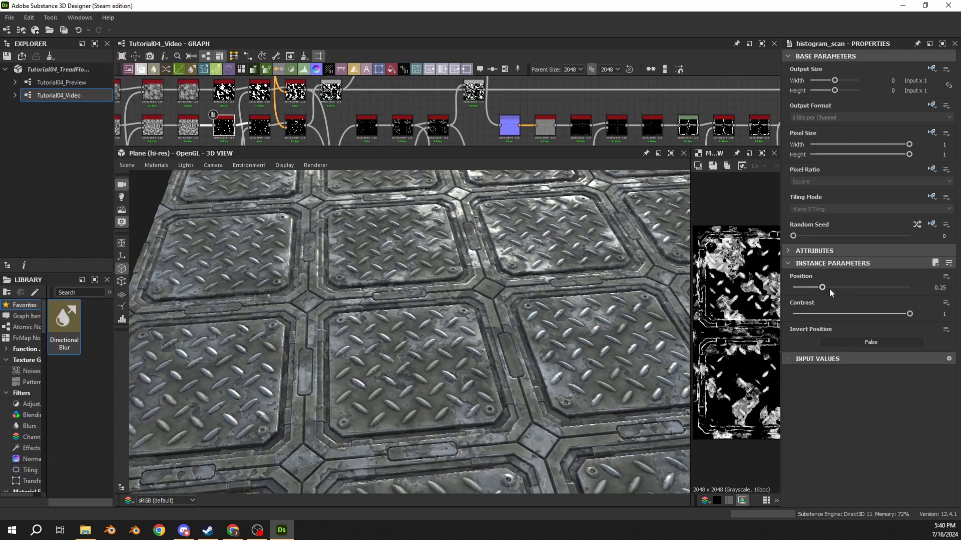
left_click_drag(850, 292, 850, 293)
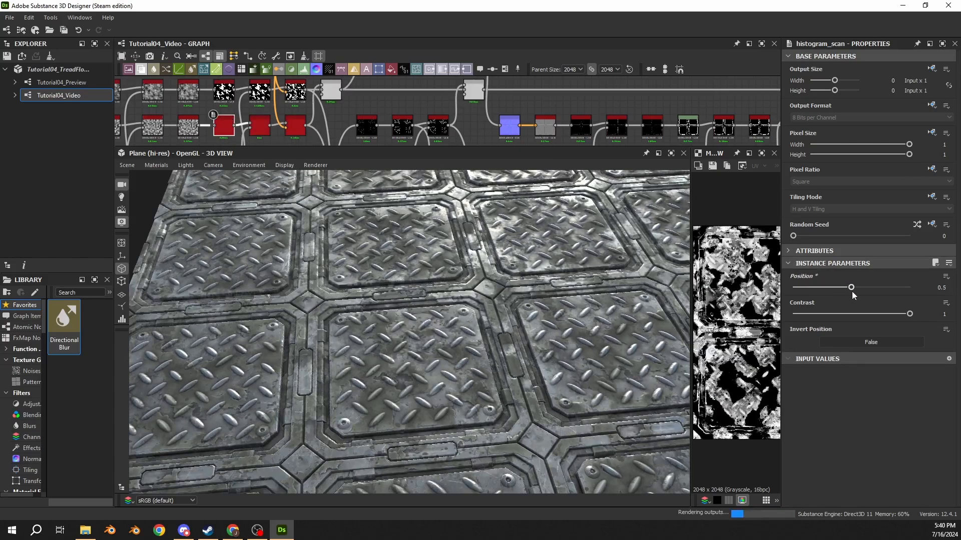
left_click_drag(455, 287, 414, 281)
scroll(624, 125, "down", 5)
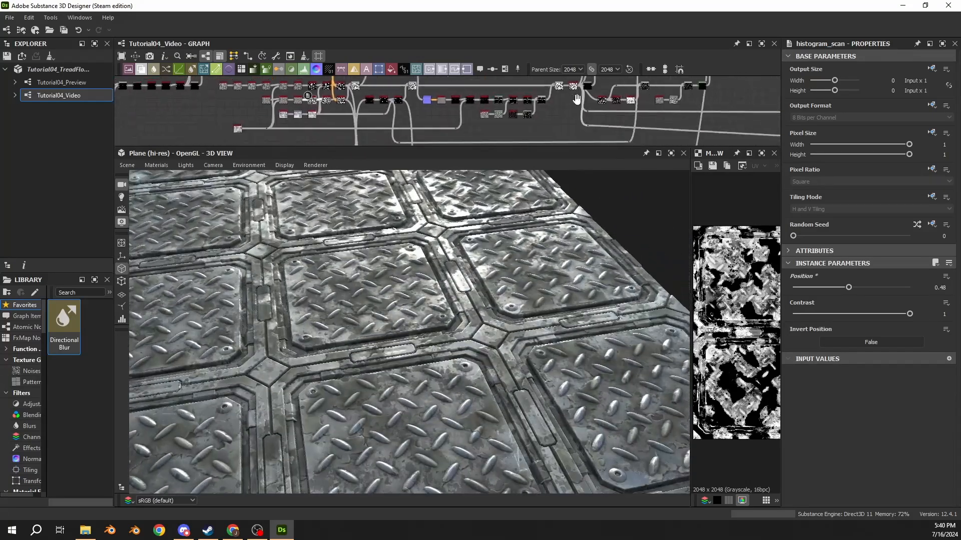
Step: Show the metallic output in the 2D view and inspect its wear pattern
middle_click_drag(740, 119, 425, 102)
middle_click_drag(754, 117, 585, 101)
scroll(584, 101, "up", 6)
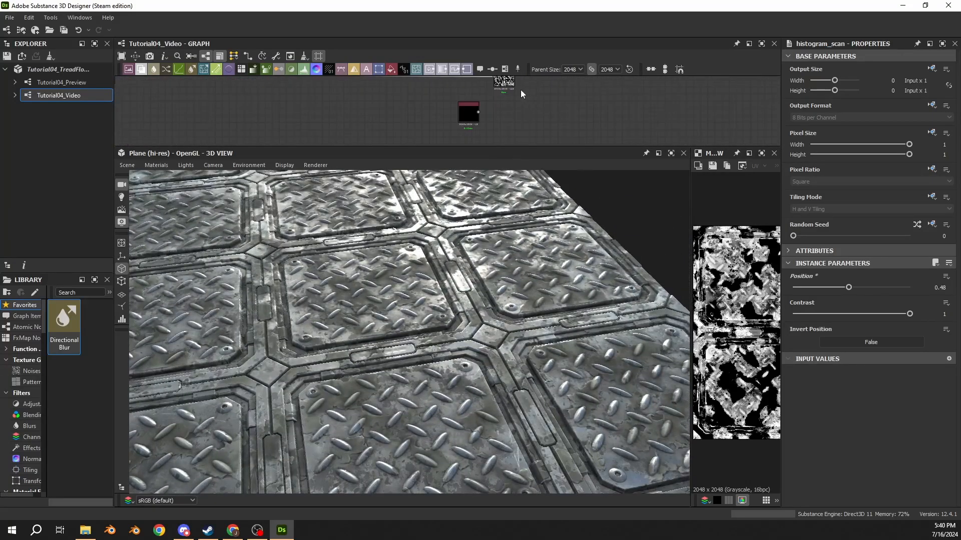
left_click(498, 86)
scroll(731, 308, "down", 3)
scroll(735, 295, "up", 4)
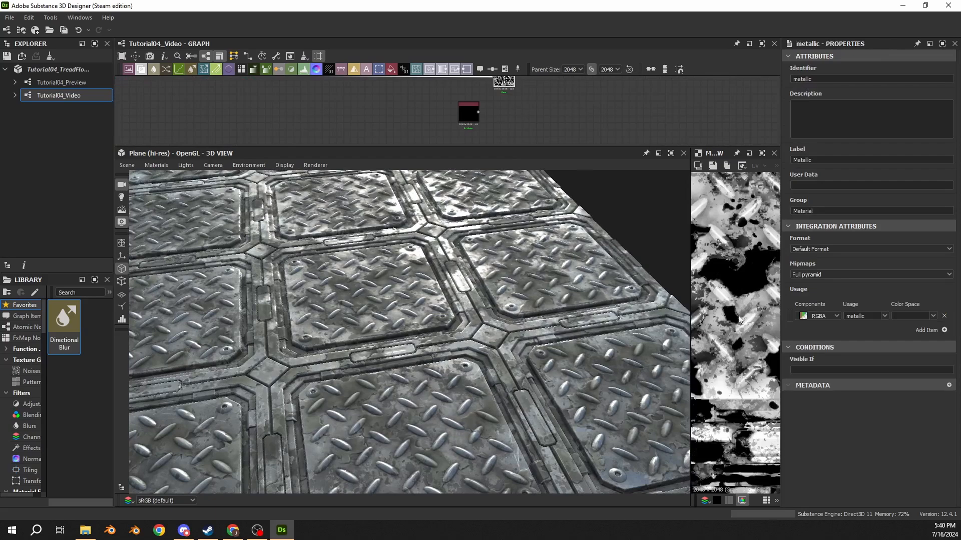
scroll(258, 332, "down", 4)
Step: Undo the last Histogram Scan position change and check the whole tiled floor
left_click_drag(258, 331, 400, 331)
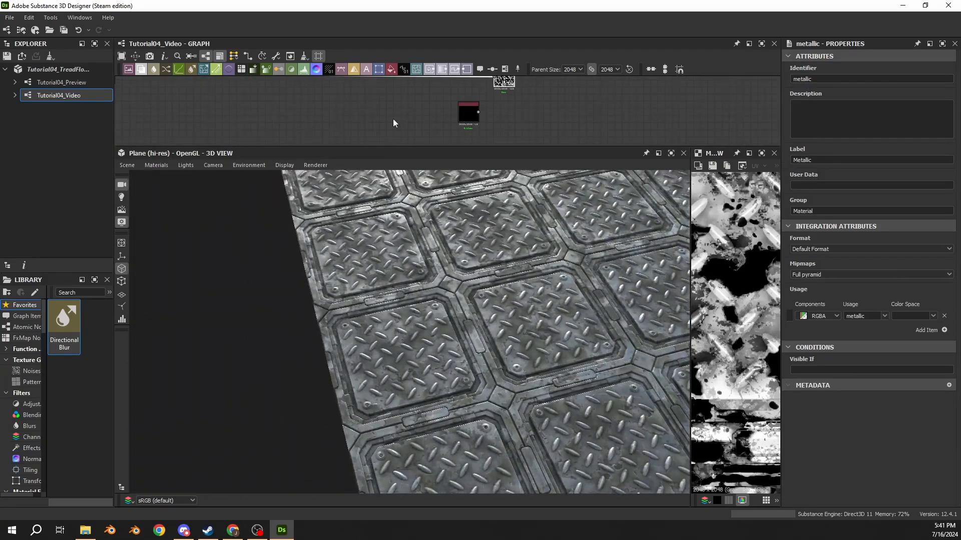
key("ctrl+z")
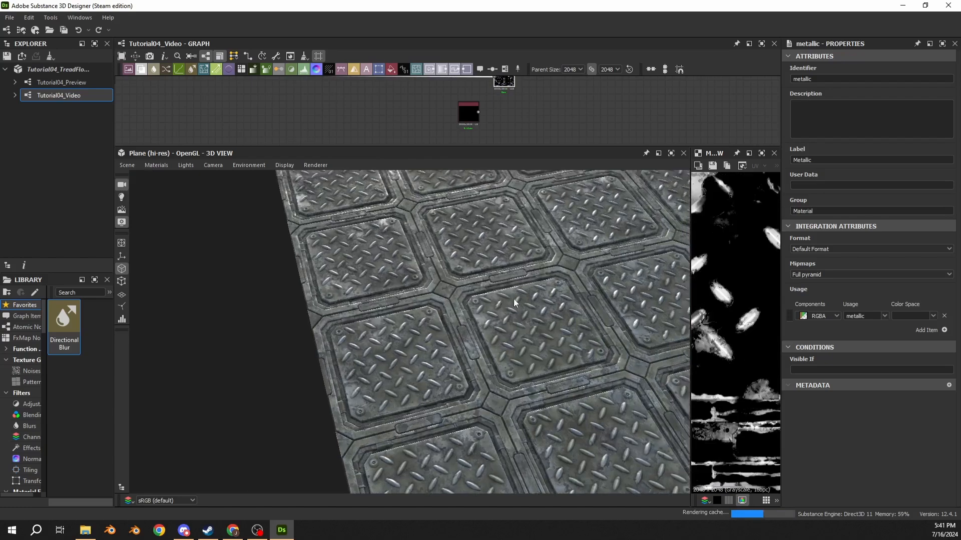
scroll(514, 303, "down", 3)
scroll(333, 130, "up", 6)
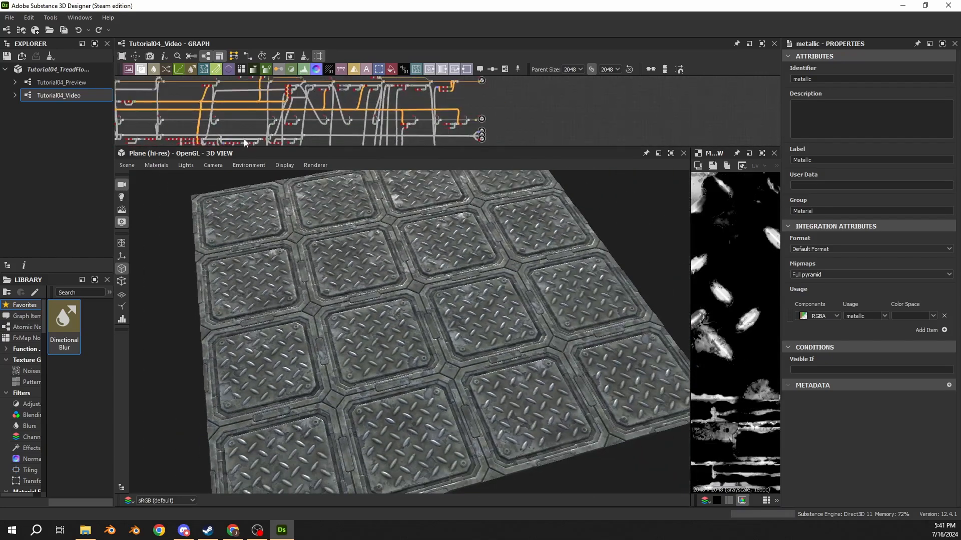
Step: Try feeding the base colour chain from the lower grey Uniform Color instead of the upper one, and check the floor
scroll(287, 121, "up", 8)
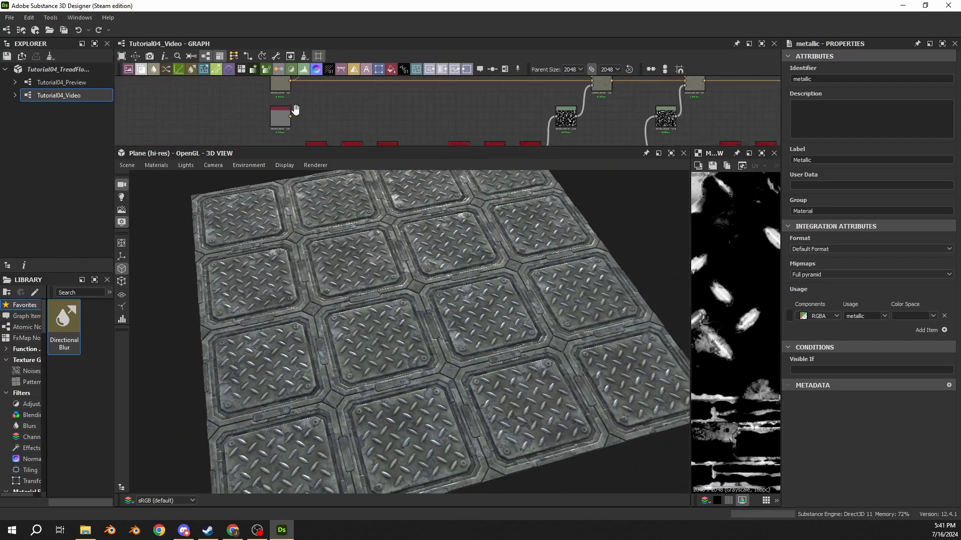
middle_click_drag(295, 110, 297, 117)
left_click_drag(292, 88, 292, 125, "shift")
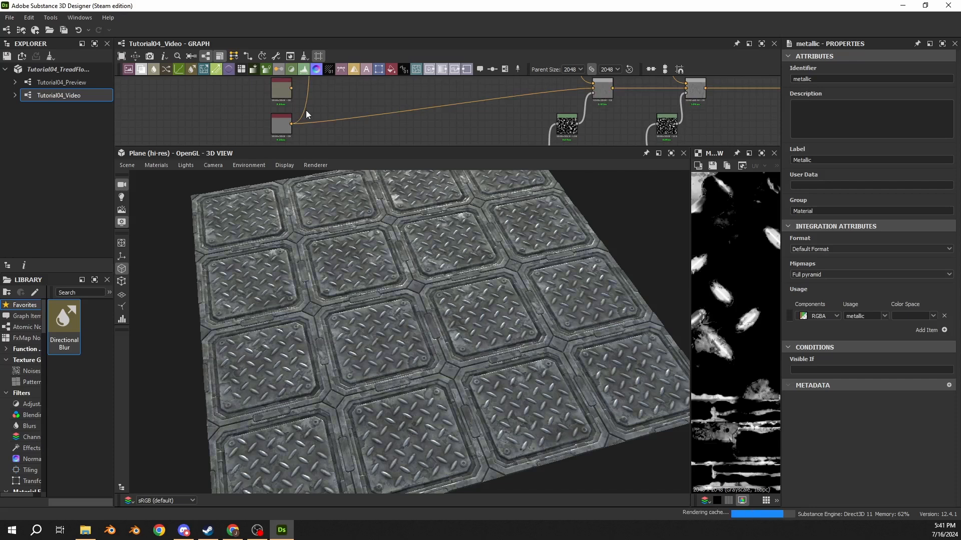
left_click_drag(351, 280, 358, 340)
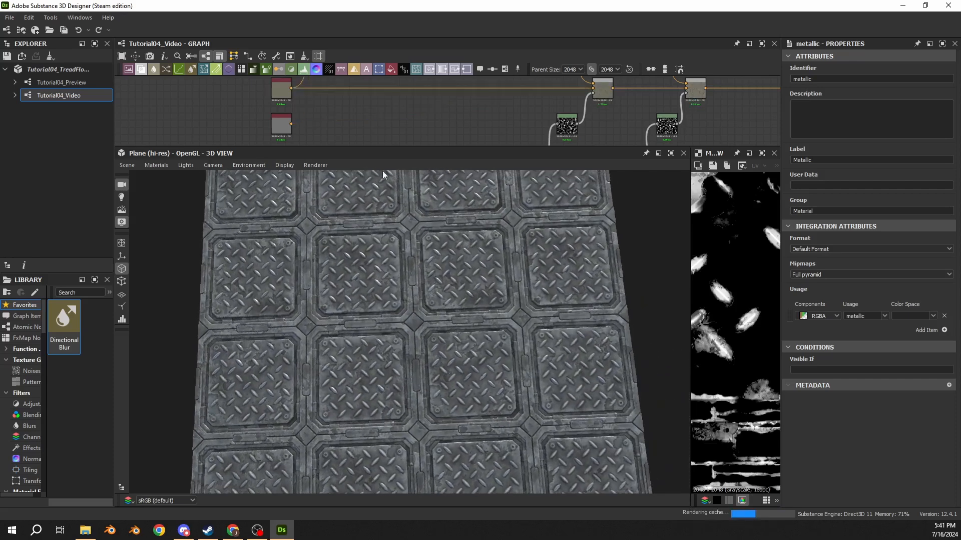
Step: Try other hues such as 0.34 and 0.05 on the upper base Uniform Color, restore its original hue, and check the floor
left_click(281, 102)
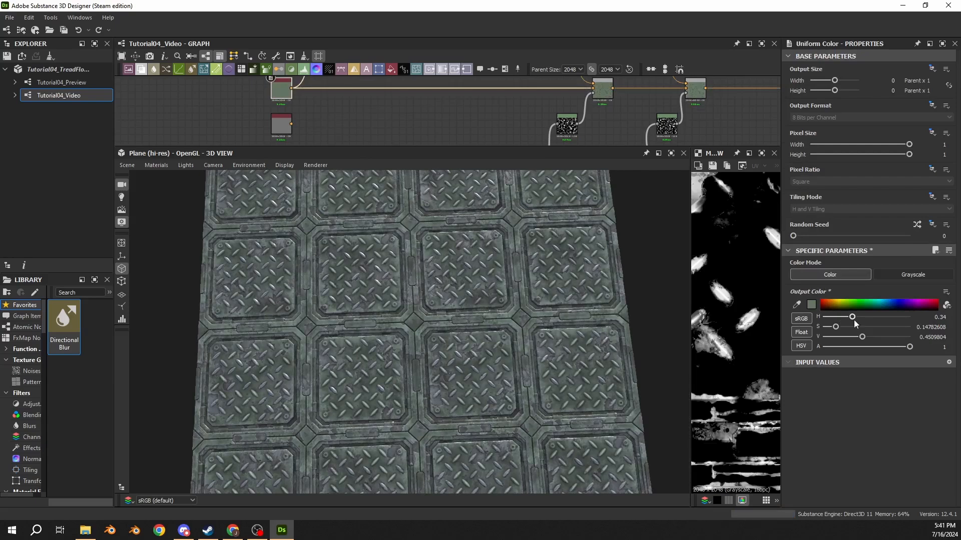
left_click_drag(871, 322, 890, 324)
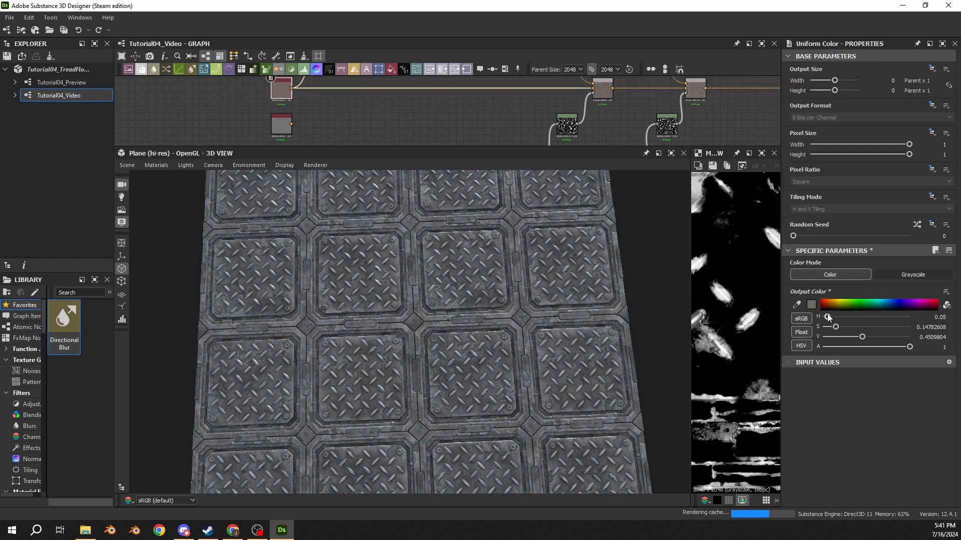
left_click_drag(525, 328, 466, 330)
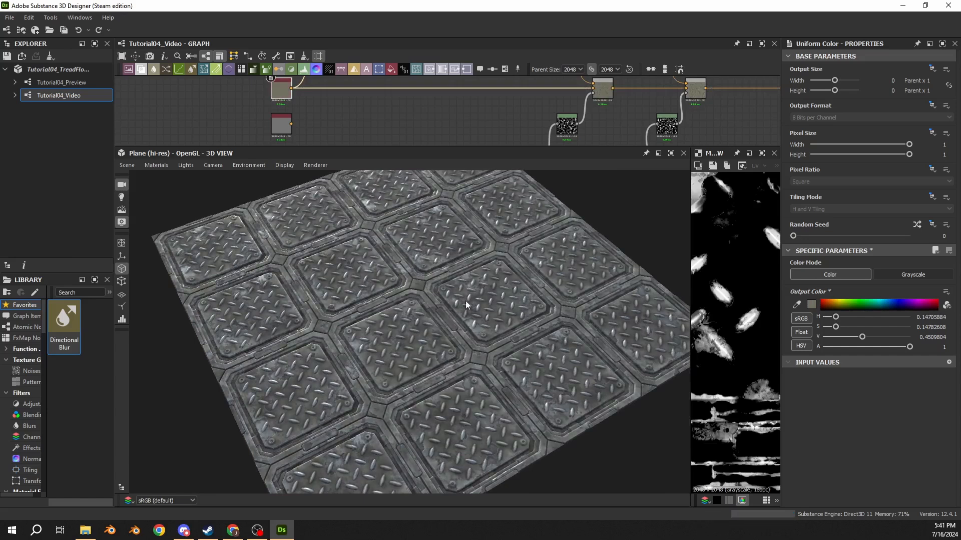
Step: Enlarge the graph view and survey the complete node network from the base colour through to the material outputs
left_click_drag(500, 147, 503, 328)
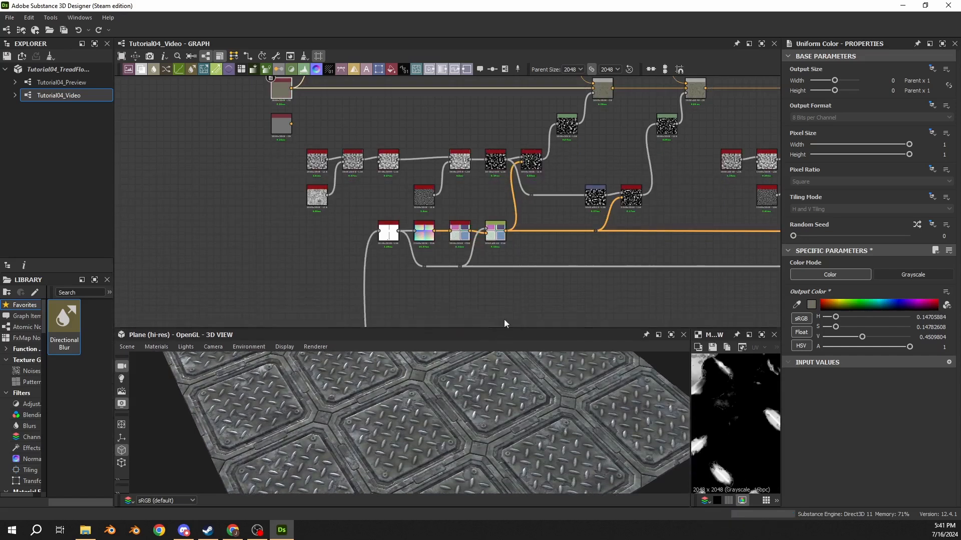
scroll(527, 255, "down", 4)
scroll(563, 220, "down", 3)
middle_click_drag(635, 155, 159, 164)
middle_click_drag(524, 216, 266, 163)
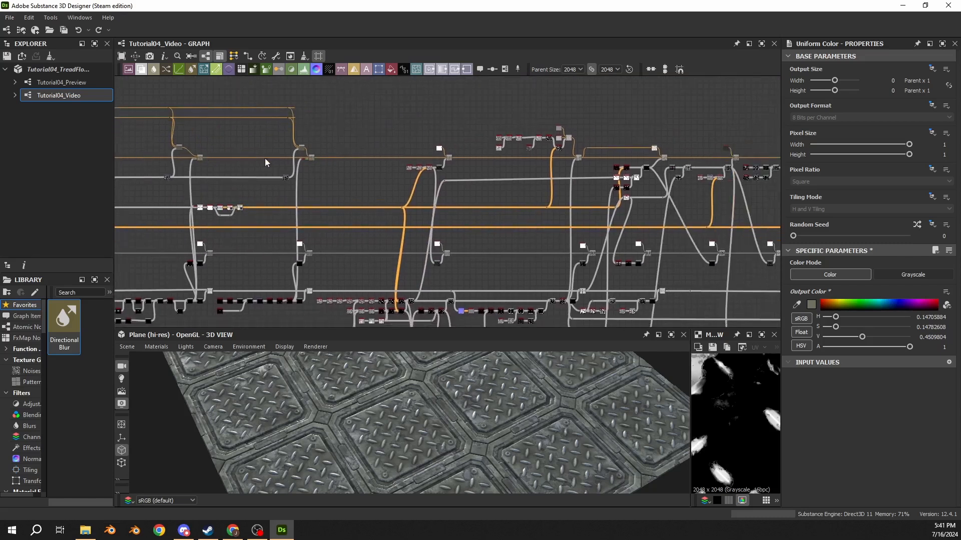
scroll(511, 252, "down", 6)
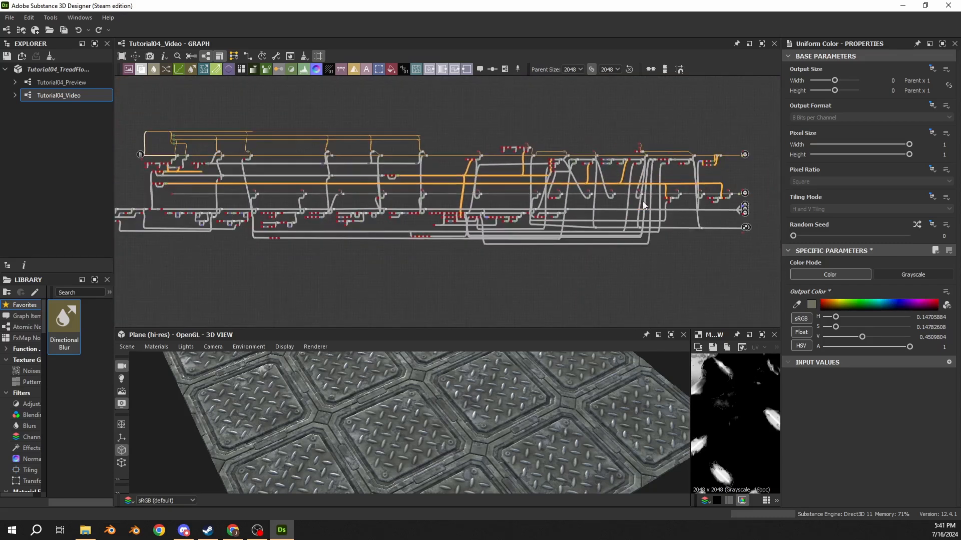
scroll(649, 193, "up", 5)
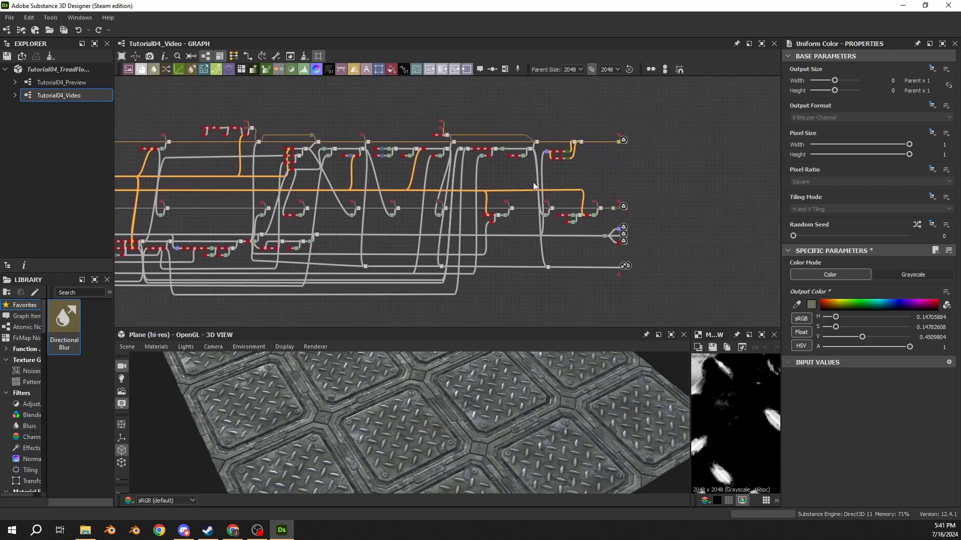
scroll(601, 243, "up", 6)
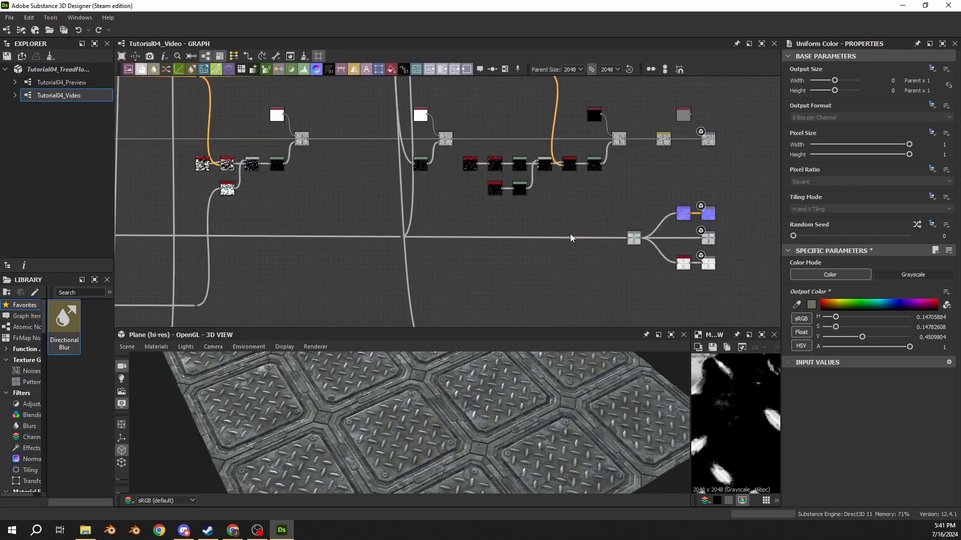
scroll(549, 219, "down", 5)
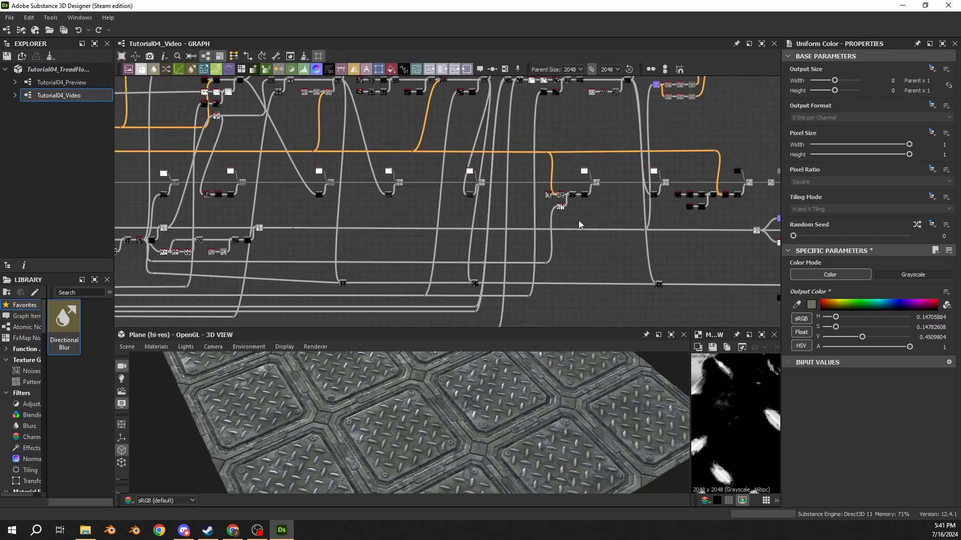
middle_click_drag(472, 174, 383, 175)
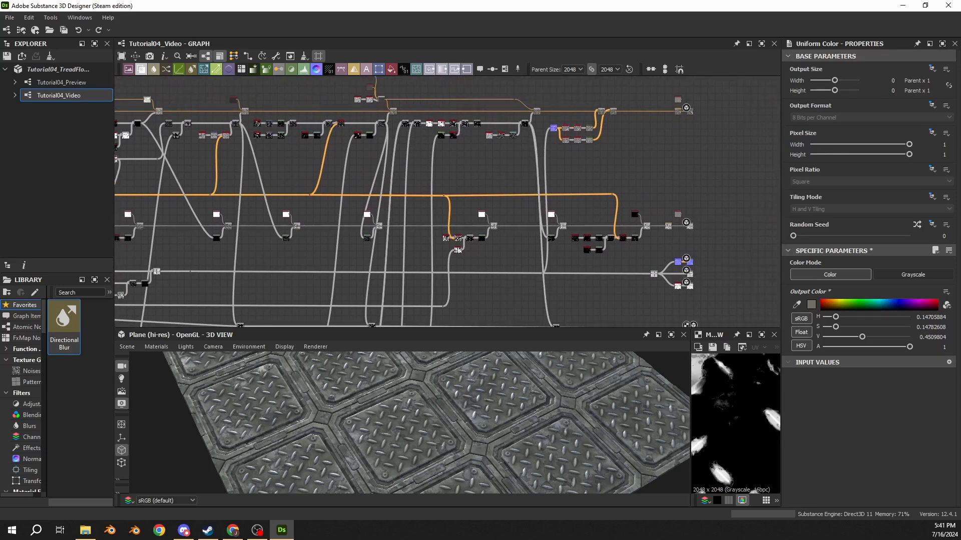